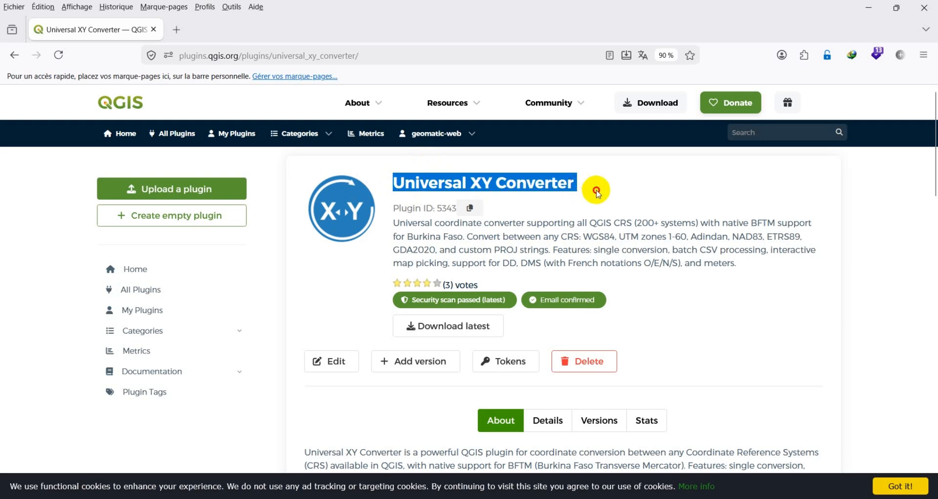
# Switch to QGIS and search all extensions in the plugin manager for "universal xy".
pyautogui.moveTo(577, 498)
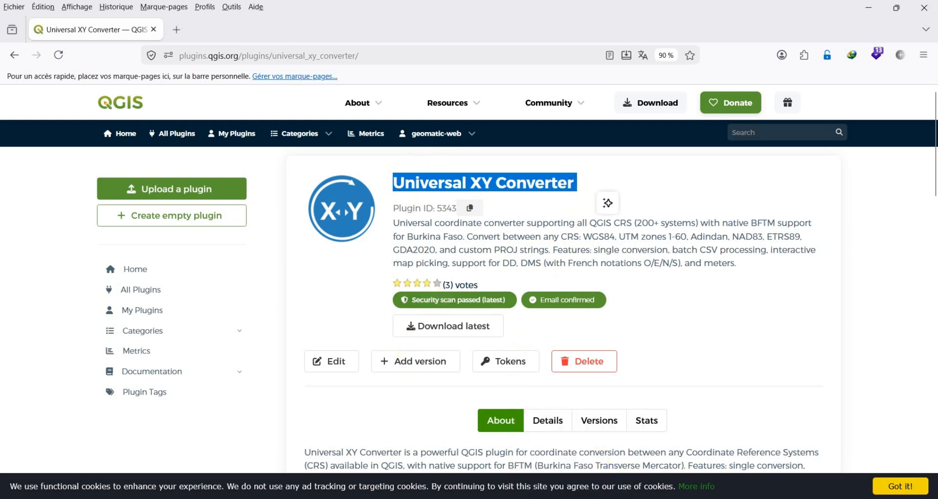
pyautogui.click(576, 498)
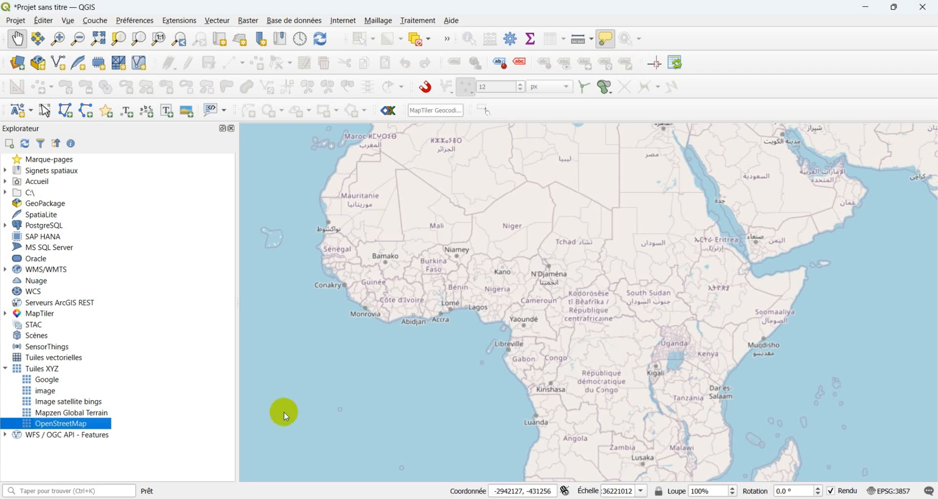
pyautogui.click(179, 21)
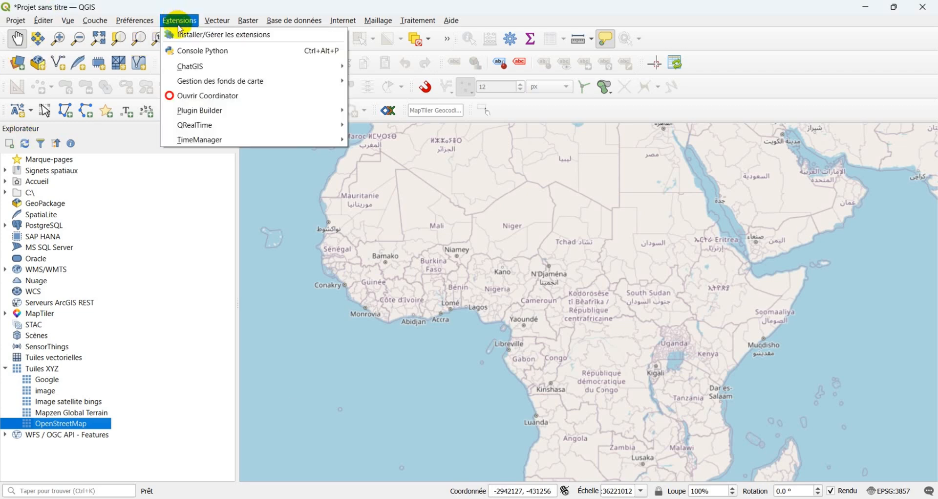
pyautogui.click(220, 36)
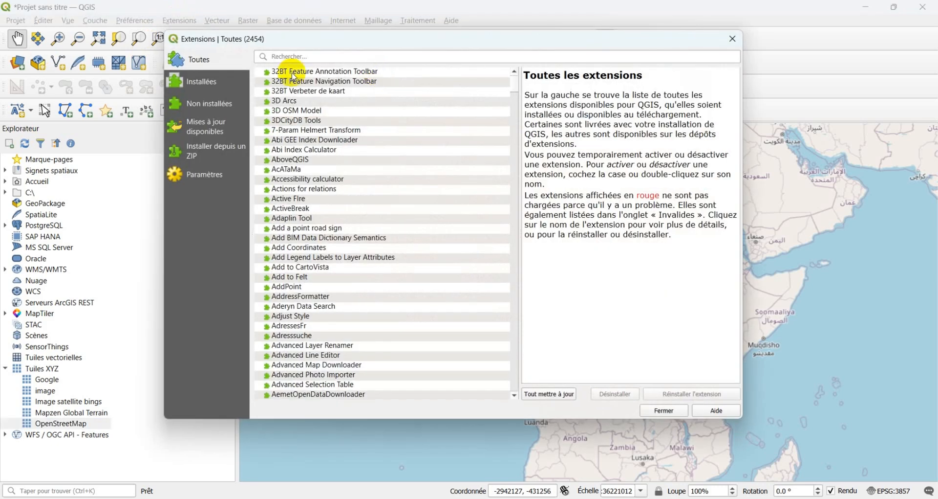
pyautogui.click(298, 53)
pyautogui.write('universda')
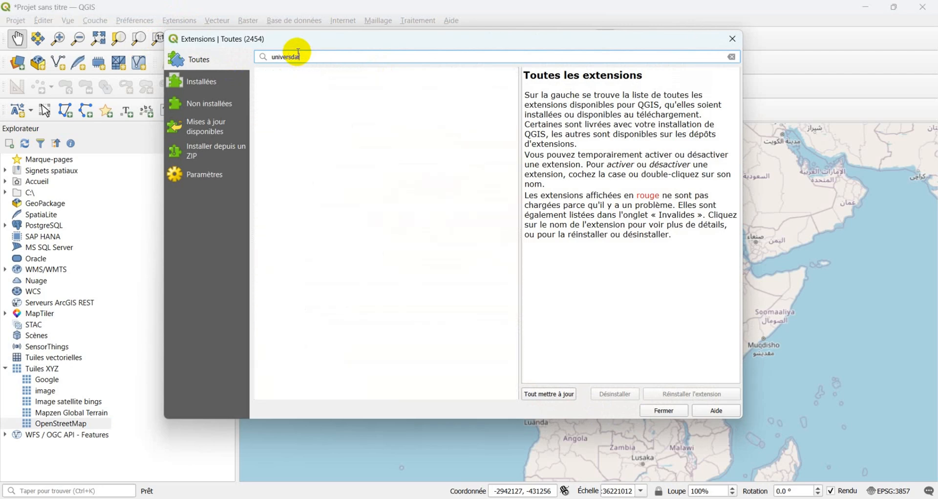
pyautogui.press('BackSpace')
pyautogui.press('BackSpace')
pyautogui.press('BackSpace')
pyautogui.write('a')
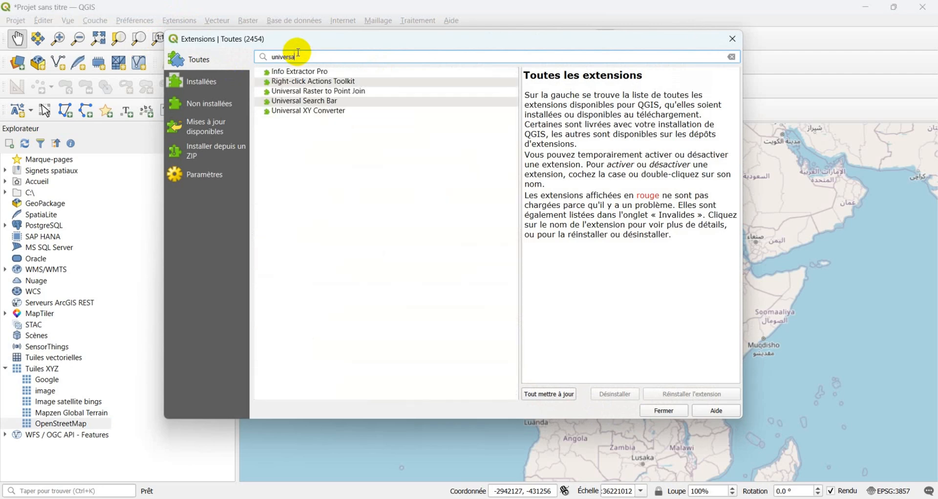
pyautogui.write('l xy')
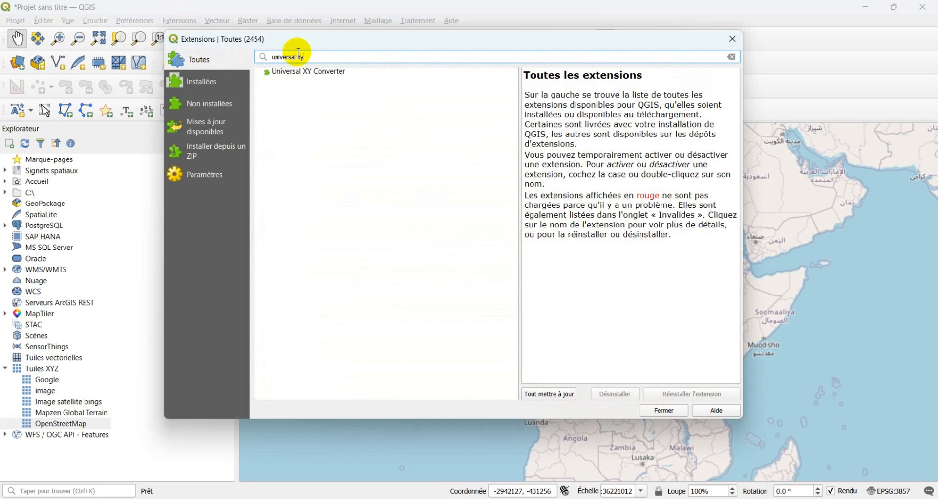
# Install the Universal XY Converter extension and close the plugin manager.
pyautogui.click(303, 73)
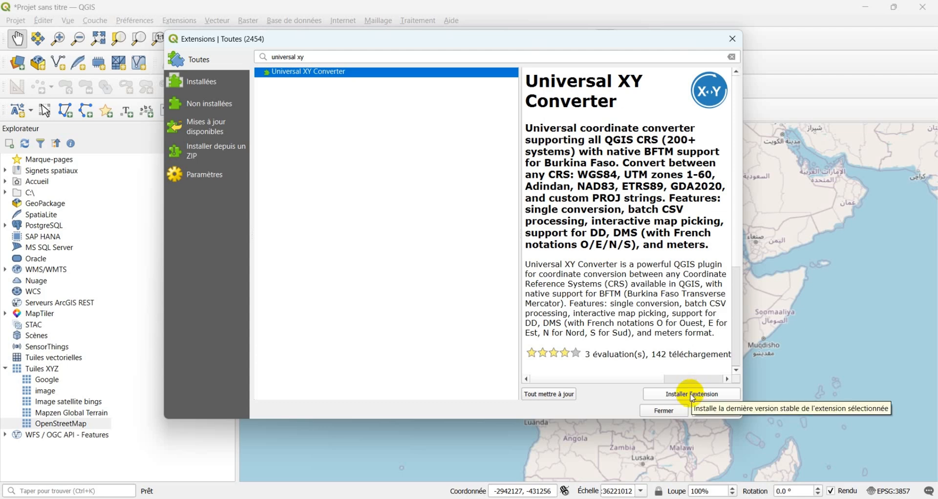
pyautogui.click(692, 395)
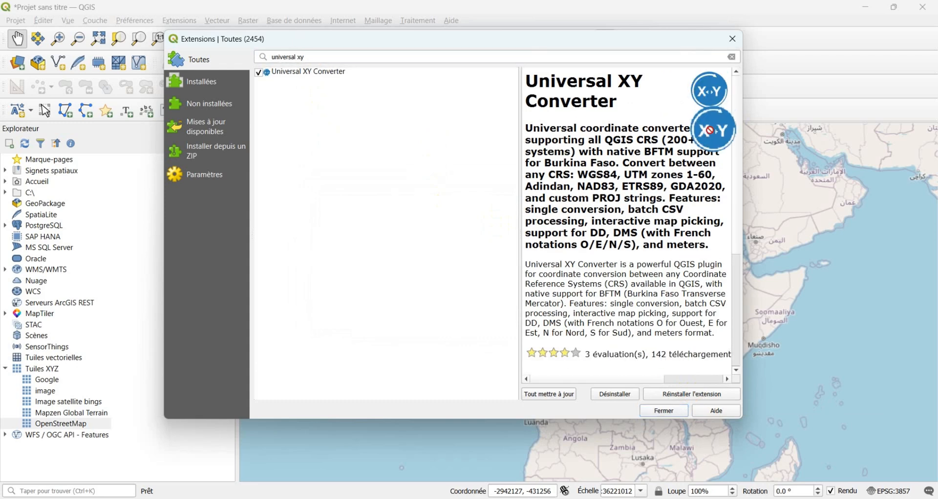
pyautogui.moveTo(501, 47); pyautogui.dragTo(440, 190)
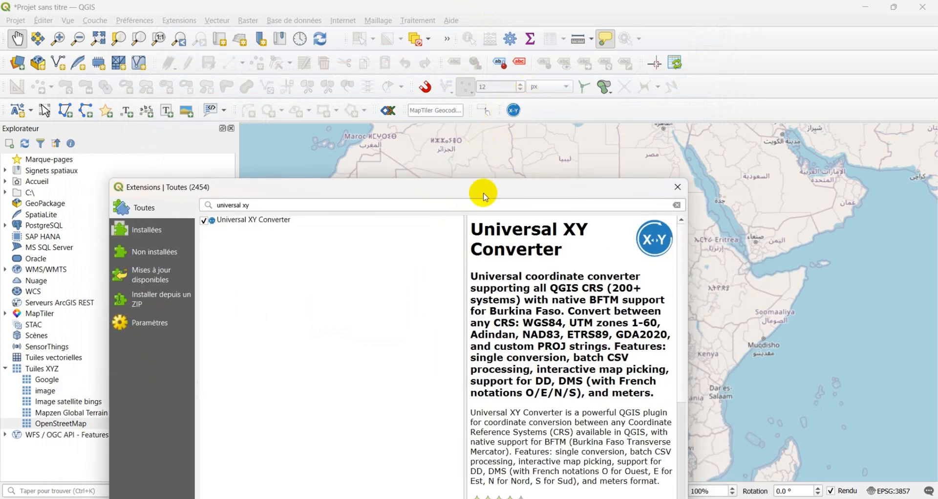
pyautogui.moveTo(595, 191); pyautogui.dragTo(590, 104)
pyautogui.click(669, 101)
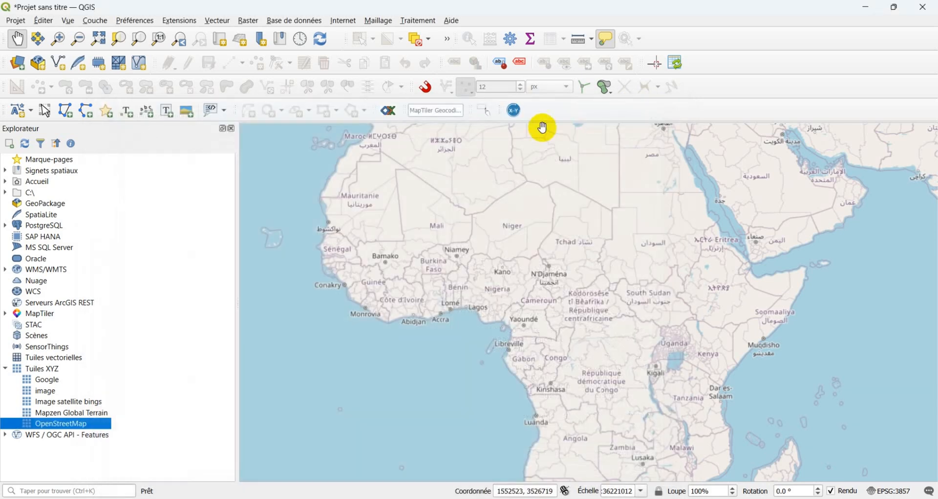
# Open the Universal XY Converter and review its batch processing and interactive selection options.
pyautogui.click(514, 111)
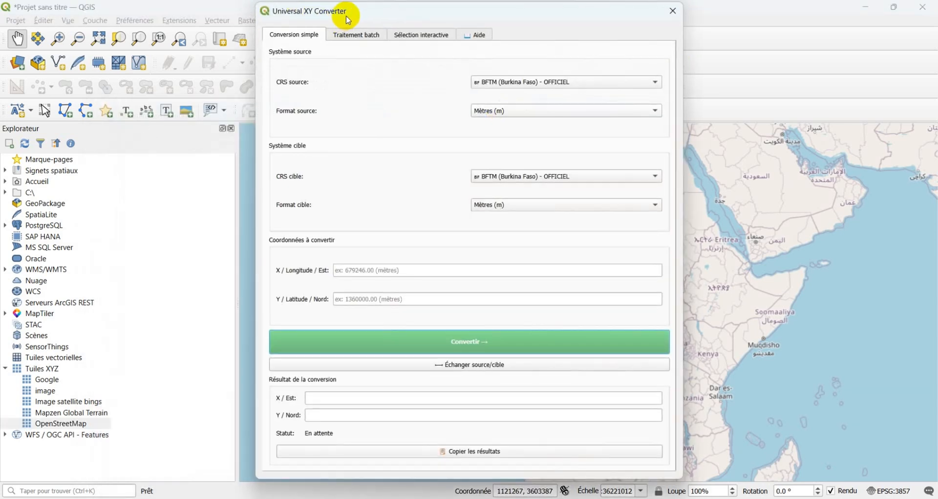
pyautogui.moveTo(356, 13); pyautogui.dragTo(314, 21)
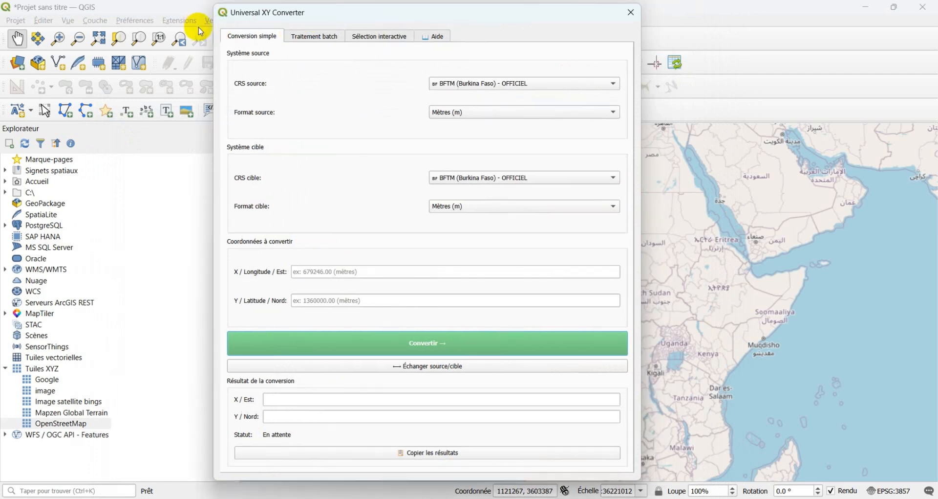
pyautogui.click(314, 37)
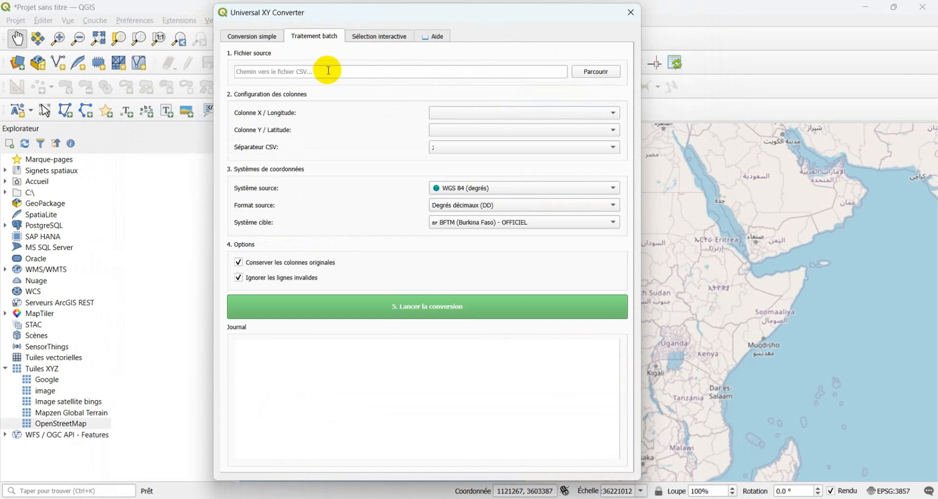
pyautogui.click(308, 71)
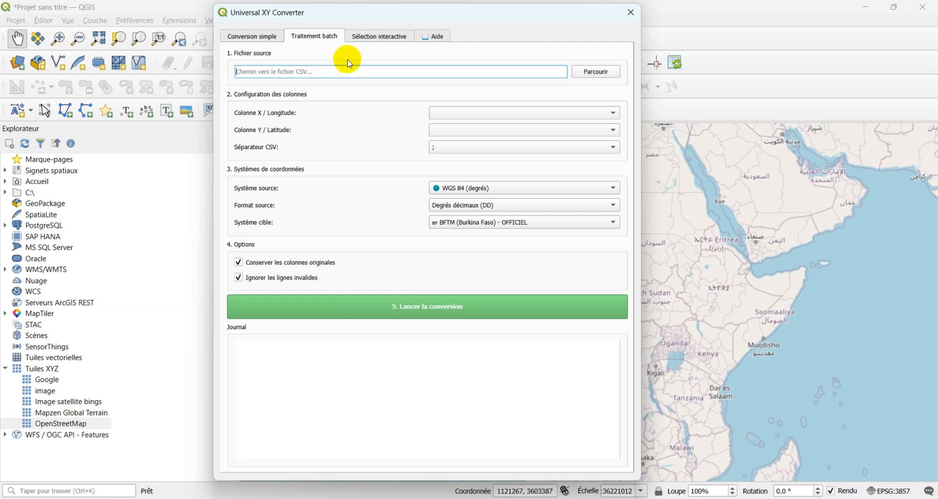
pyautogui.click(375, 38)
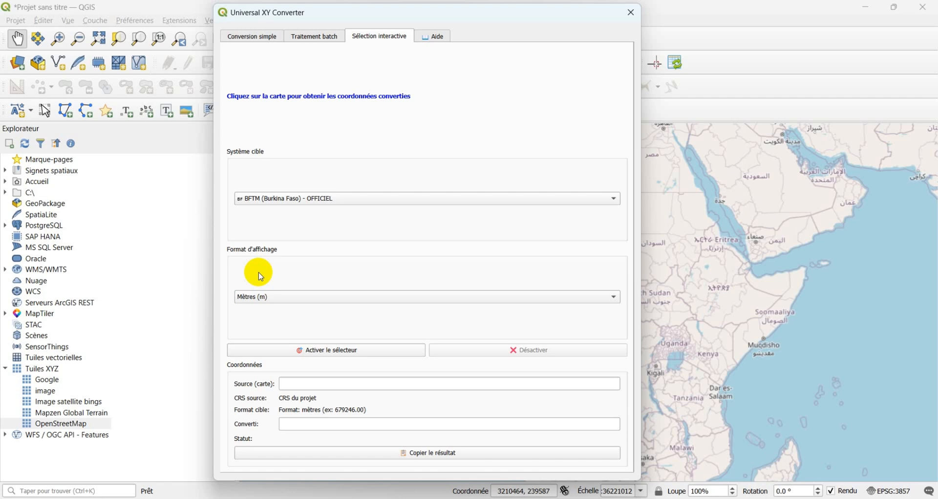
# Read the converter's help on supported coordinate formats and the CSV layout for batch processing.
pyautogui.click(440, 37)
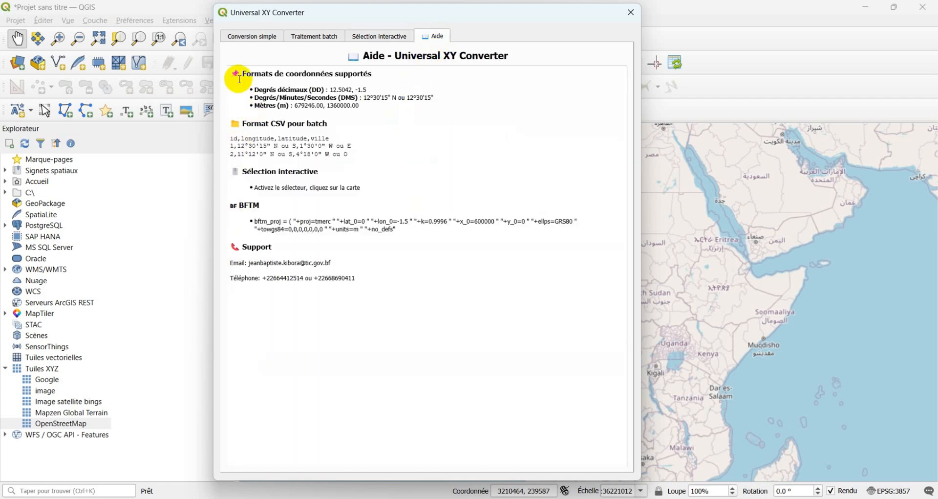
pyautogui.moveTo(243, 74); pyautogui.dragTo(324, 91)
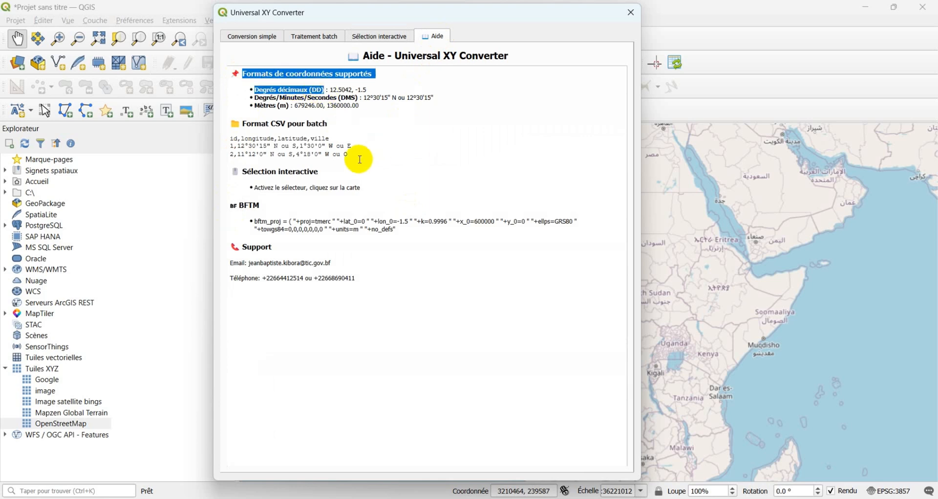
pyautogui.moveTo(351, 155); pyautogui.dragTo(235, 138)
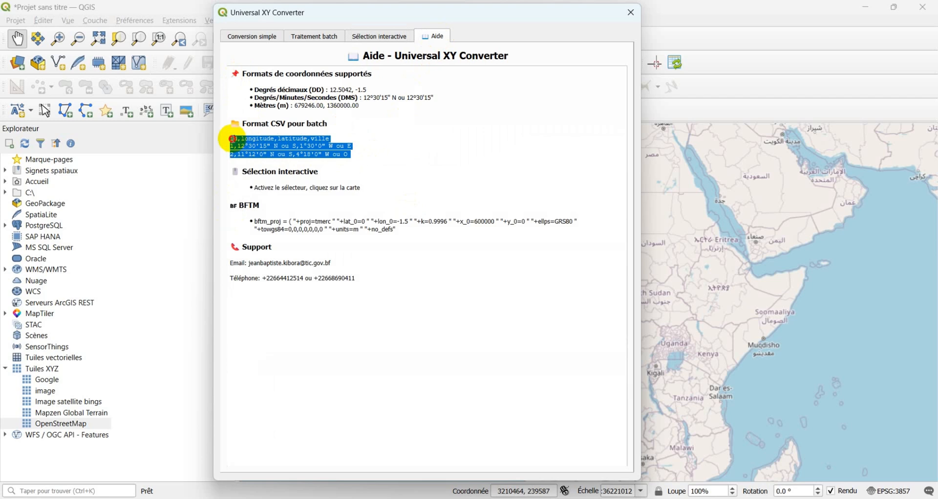
pyautogui.moveTo(233, 139); pyautogui.dragTo(324, 161)
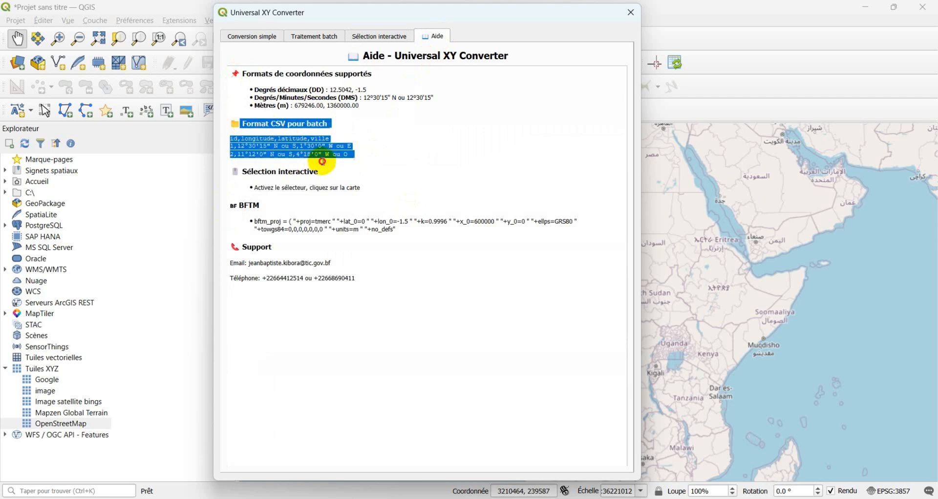
# In the simple conversion, enter -1.5 as the X / longitude and 12.3 as the Y / latitude.
pyautogui.click(262, 40)
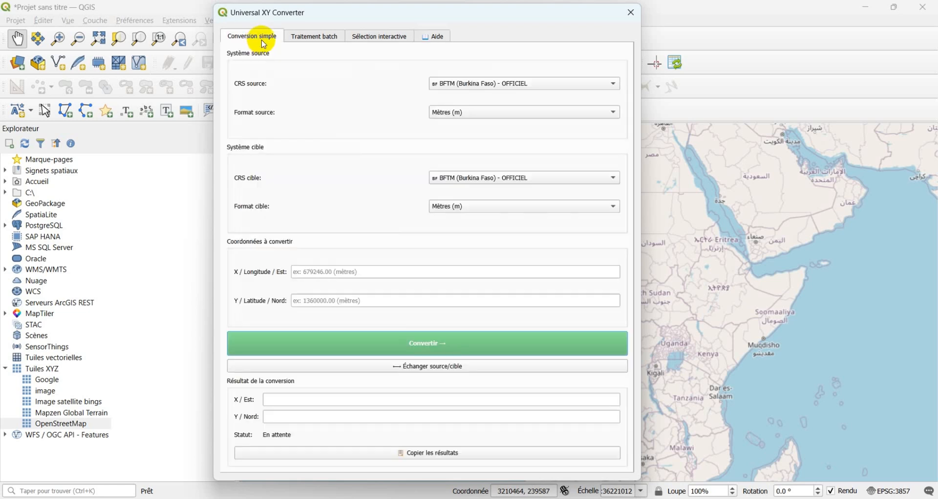
pyautogui.click(374, 271)
pyautogui.write('1.')
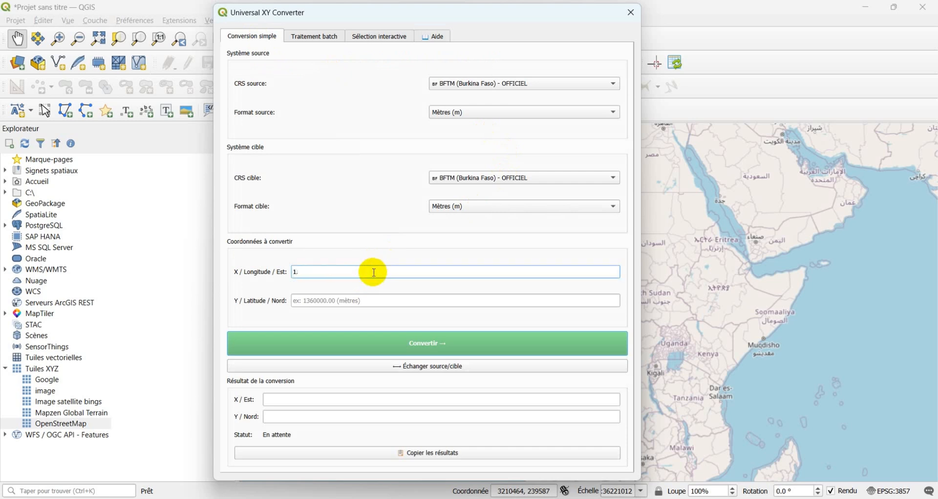
pyautogui.press('BackSpace')
pyautogui.write('-')
pyautogui.click(381, 296)
pyautogui.write('12.3')
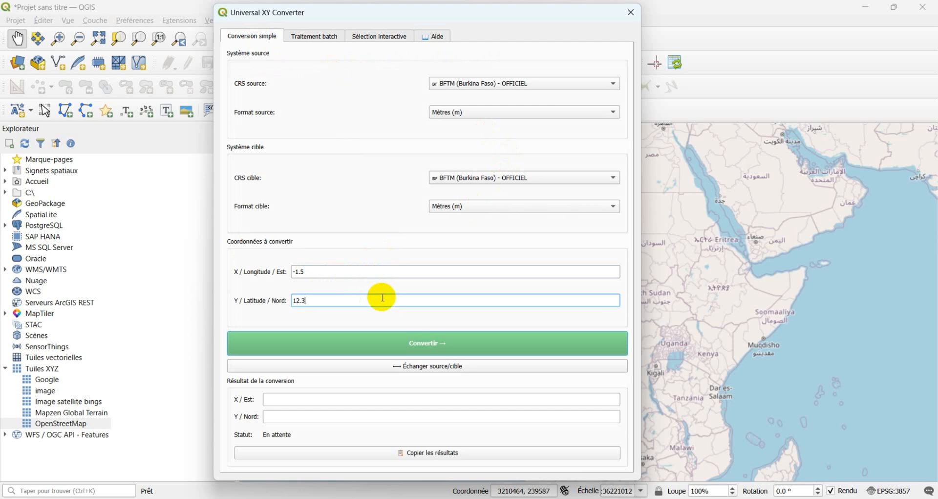
# Convert the point from WGS 84 (degrés) to WGS 84 / UTM zone 30N and check the resulting X and Y coordinates.
pyautogui.click(509, 84)
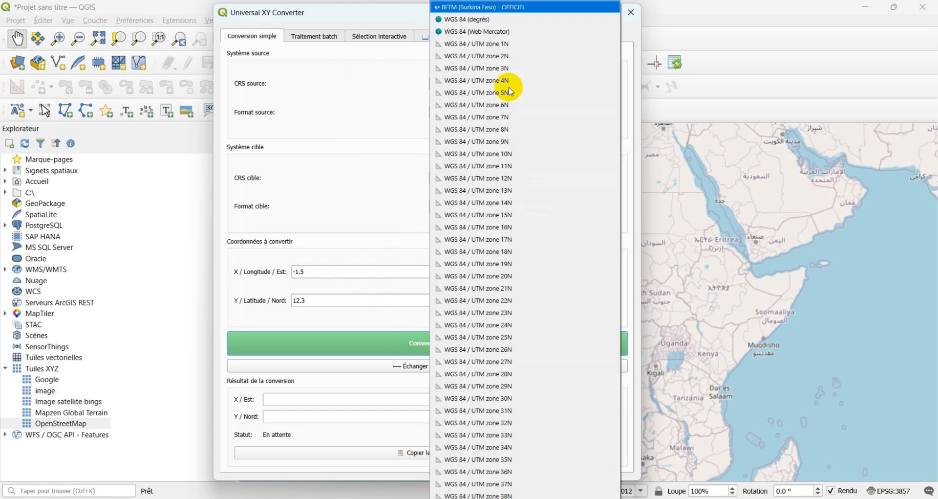
pyautogui.click(482, 20)
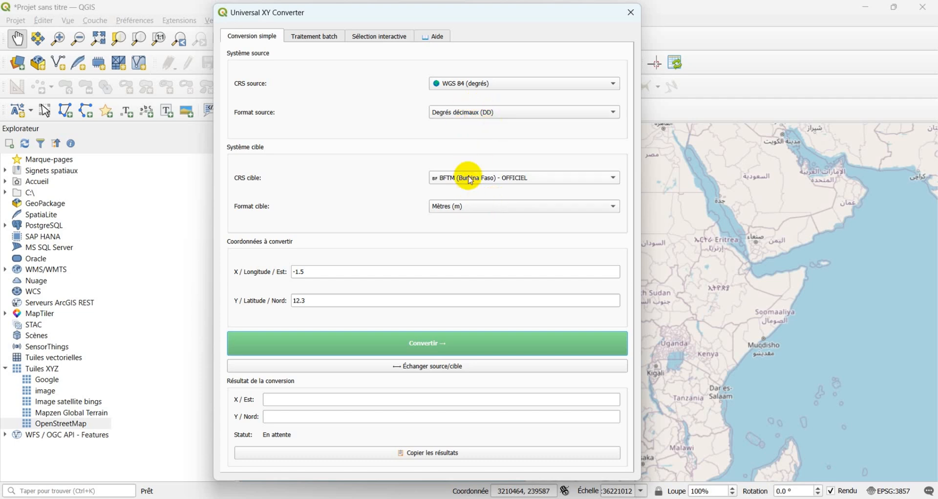
pyautogui.click(469, 177)
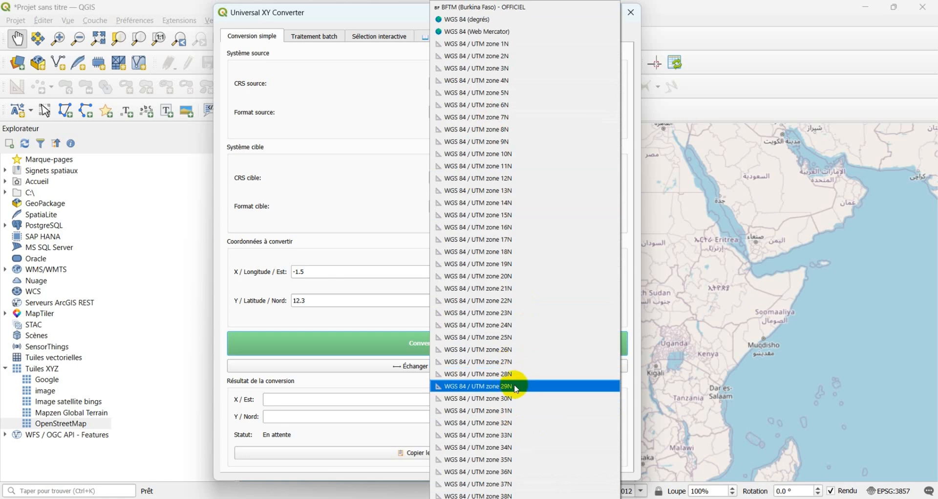
pyautogui.click(509, 398)
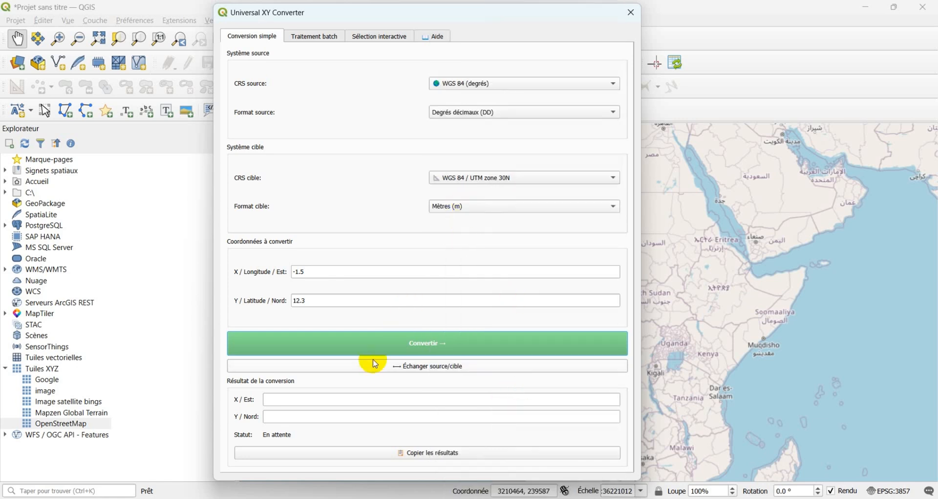
pyautogui.click(418, 345)
pyautogui.doubleClick(311, 400)
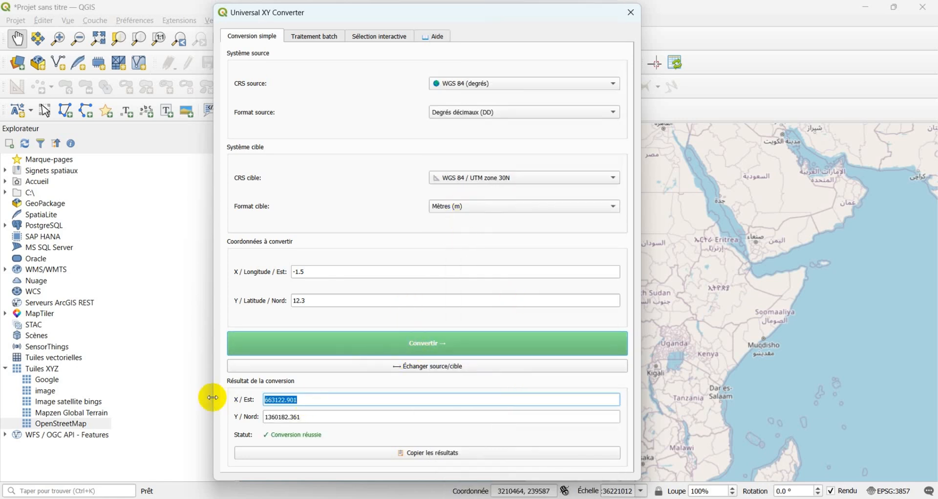
pyautogui.doubleClick(303, 416)
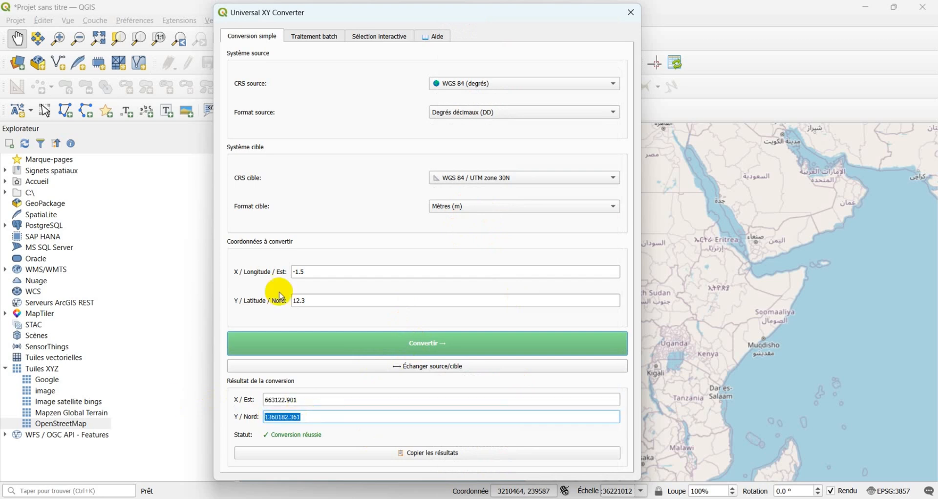
# Change the target CRS to BFTM (Burkina Faso) - OFFICIEL, convert the point again and check both resulting coordinates.
pyautogui.click(495, 176)
pyautogui.scroll(3, 491, 178)
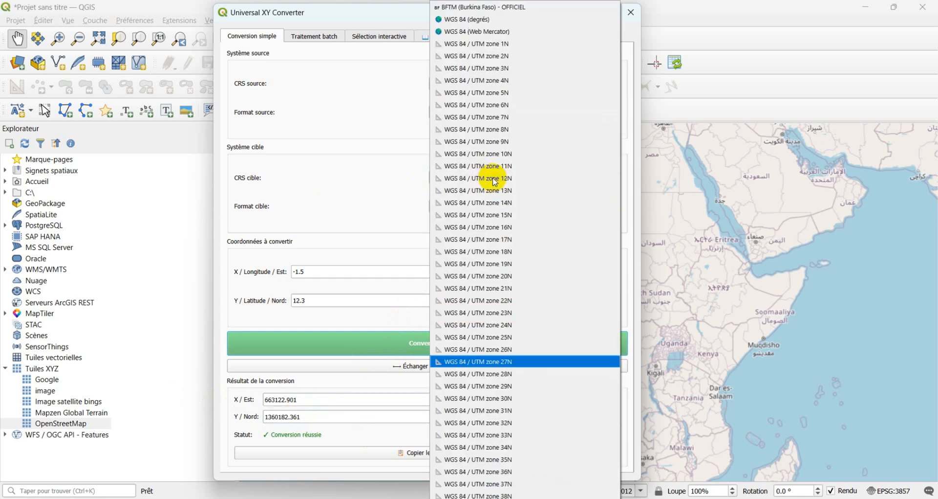
pyautogui.click(504, 10)
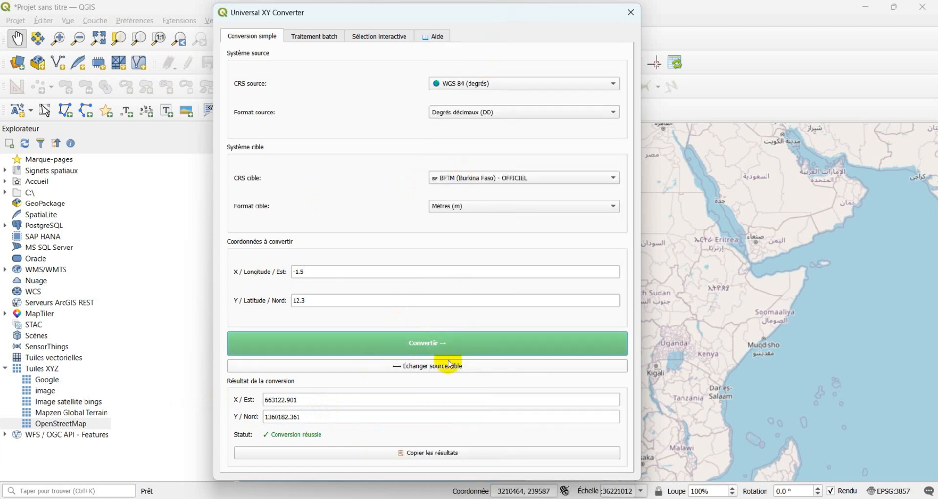
pyautogui.click(430, 346)
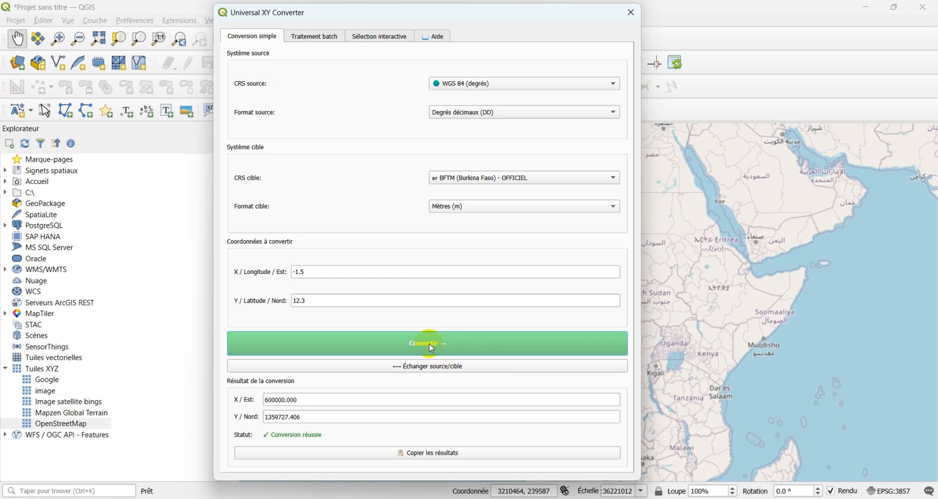
pyautogui.doubleClick(314, 400)
pyautogui.doubleClick(276, 416)
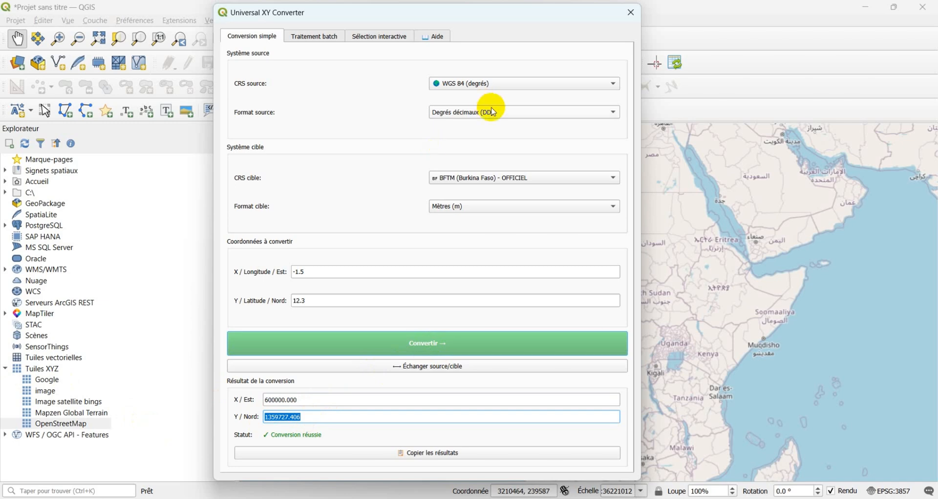
# Look through the available source reference systems and set the source CRS to Swiss CH1903+ / LV95 - Suisse.
pyautogui.click(511, 85)
pyautogui.scroll(-20, 530, 253)
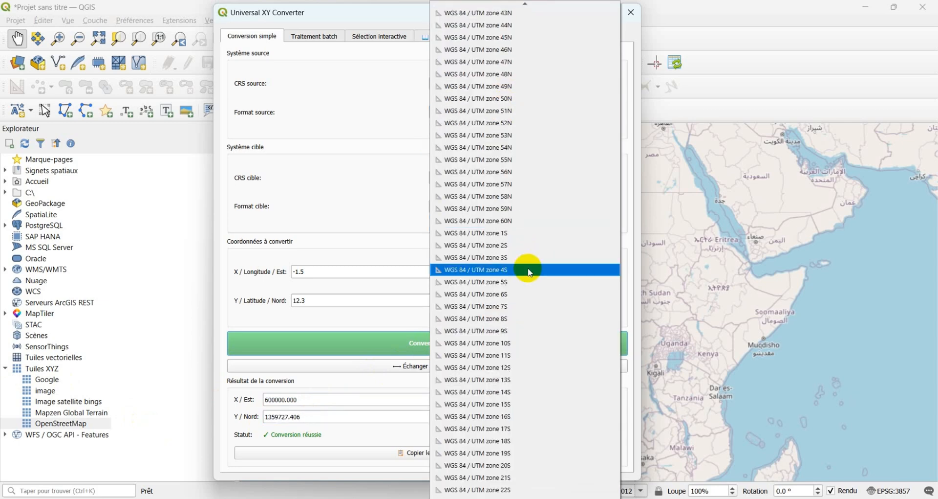
pyautogui.scroll(-1, 508, 364)
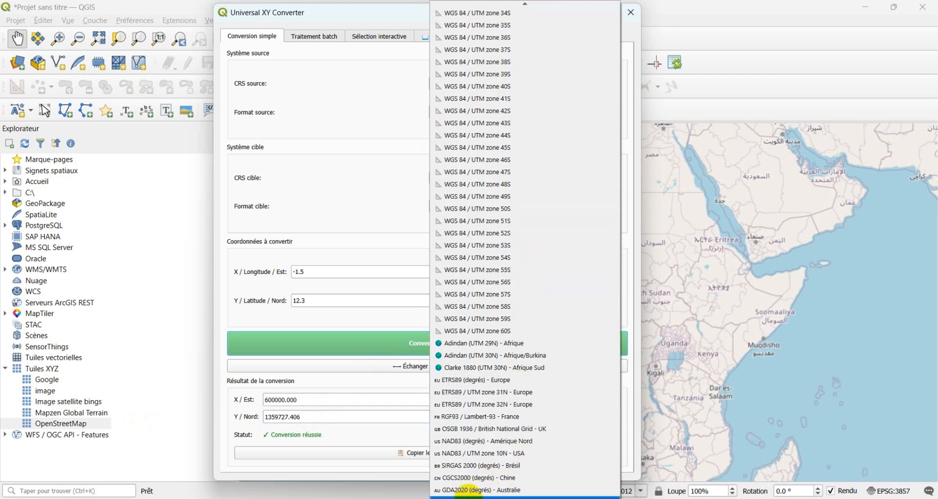
pyautogui.click(468, 495)
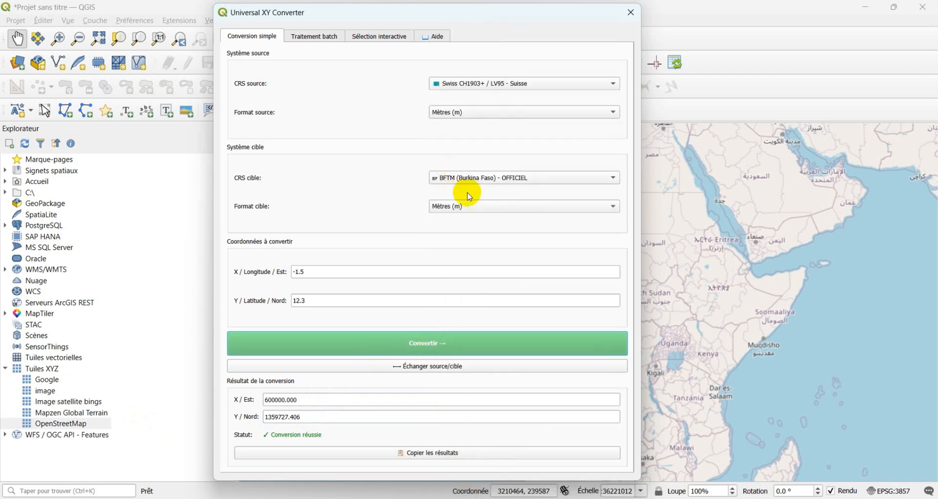
pyautogui.click(464, 87)
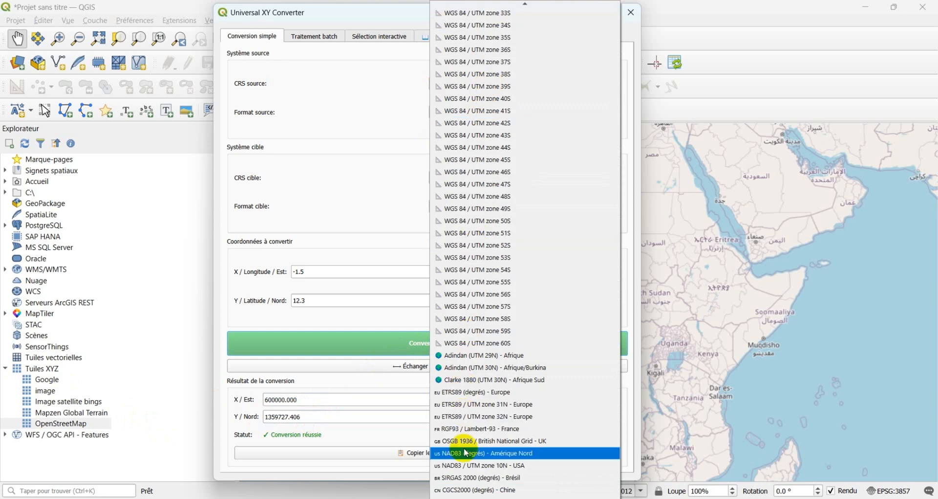
pyautogui.click(459, 491)
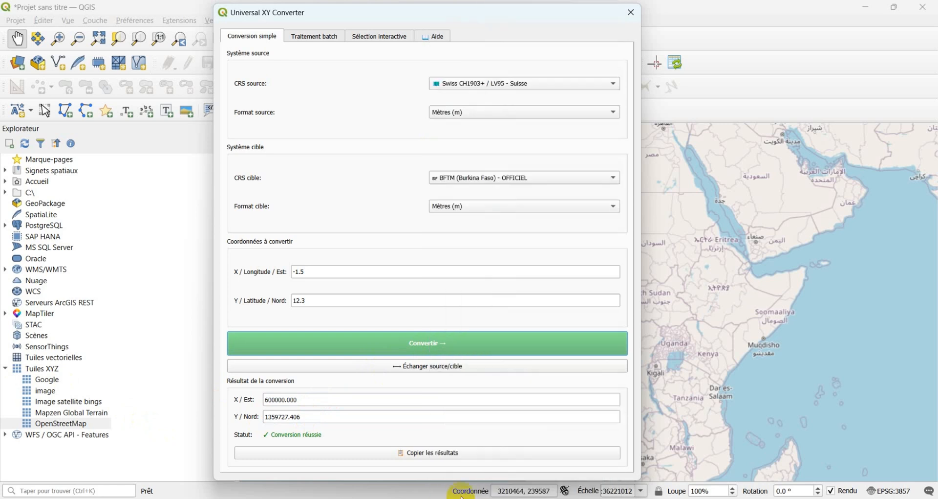
# Set the source CRS to the custom option Personnalisé (PROJ) and examine its source PROJ string field.
pyautogui.moveTo(464, 15); pyautogui.dragTo(440, 12)
pyautogui.click(466, 80)
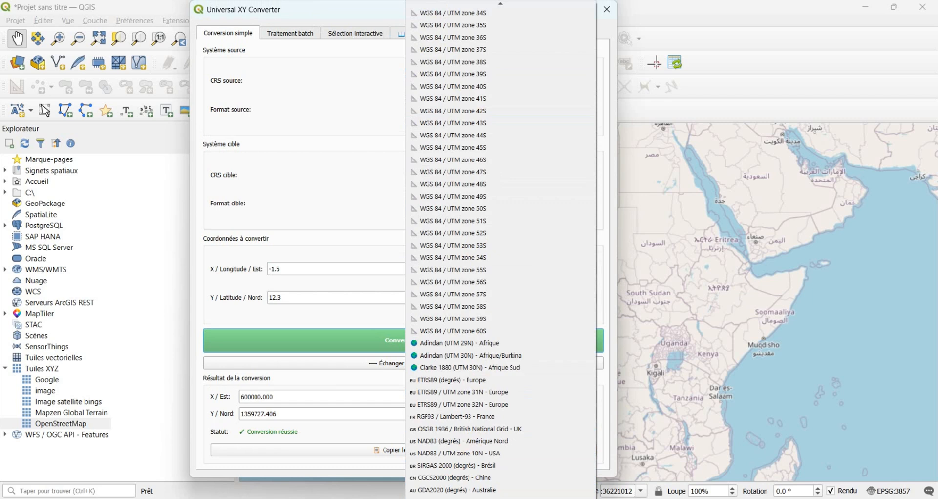
pyautogui.click(455, 498)
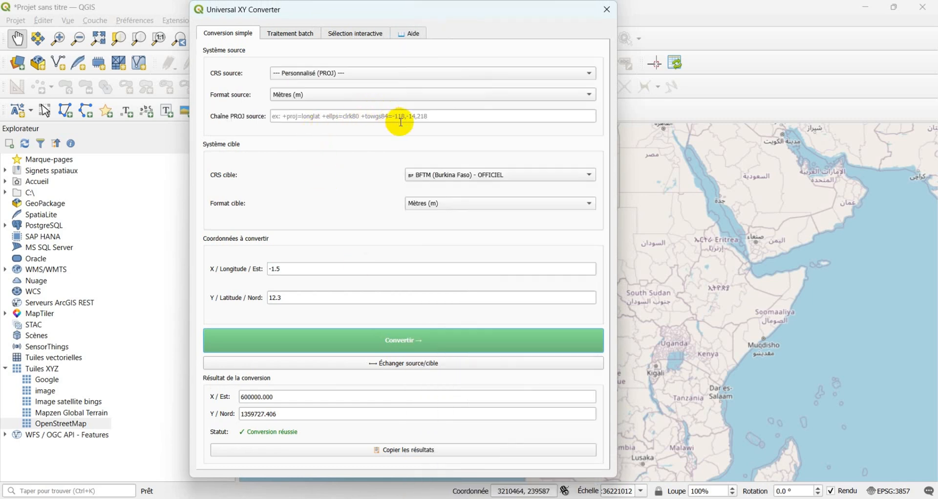
pyautogui.click(442, 116)
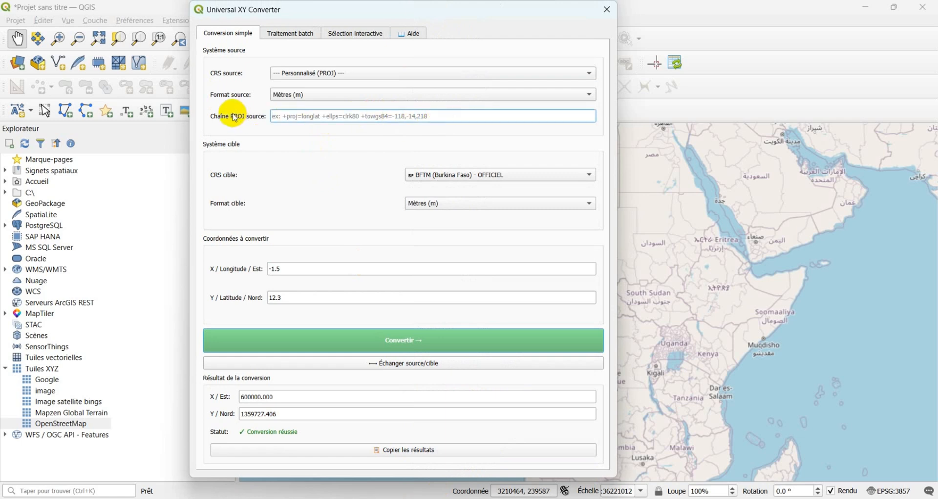
pyautogui.click(330, 78)
pyautogui.click(250, 18)
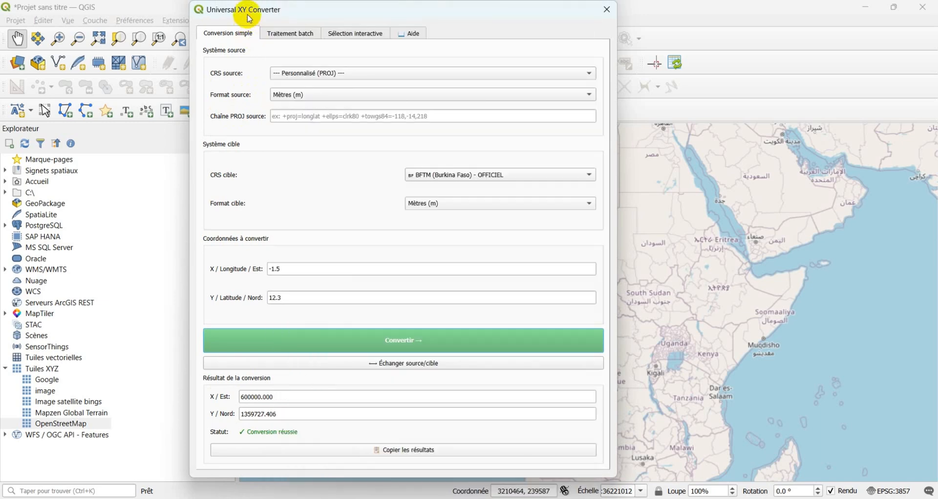
pyautogui.click(357, 116)
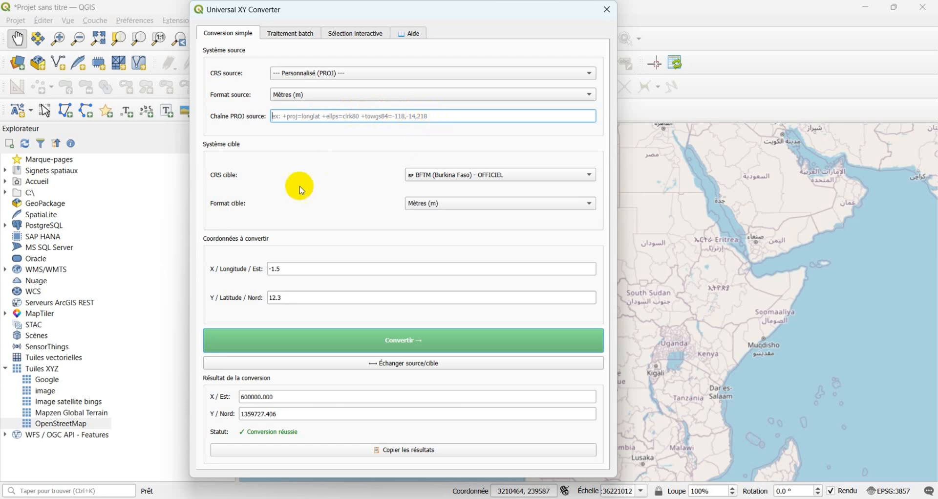
# Set the source CRS to WGS 84 (degrés) and the source format to Degrés/Minutes/Secondes (DMS).
pyautogui.click(314, 73)
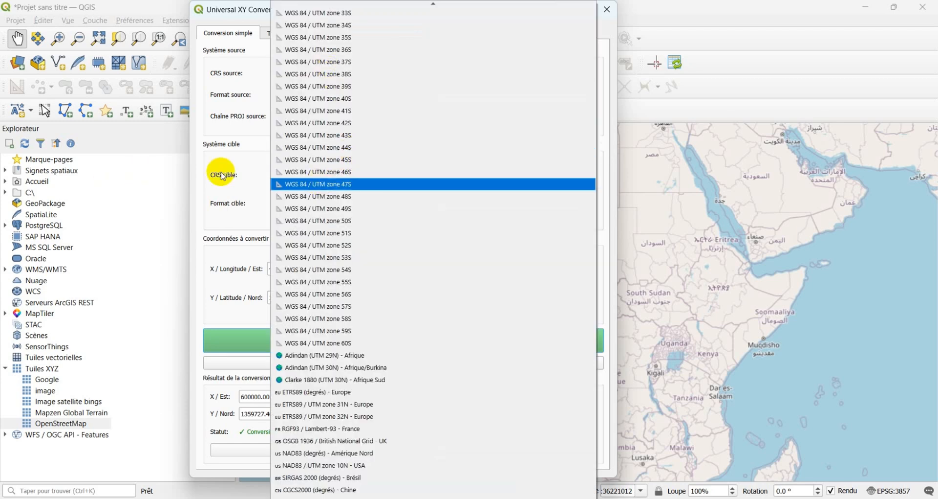
pyautogui.scroll(20, 342, 84)
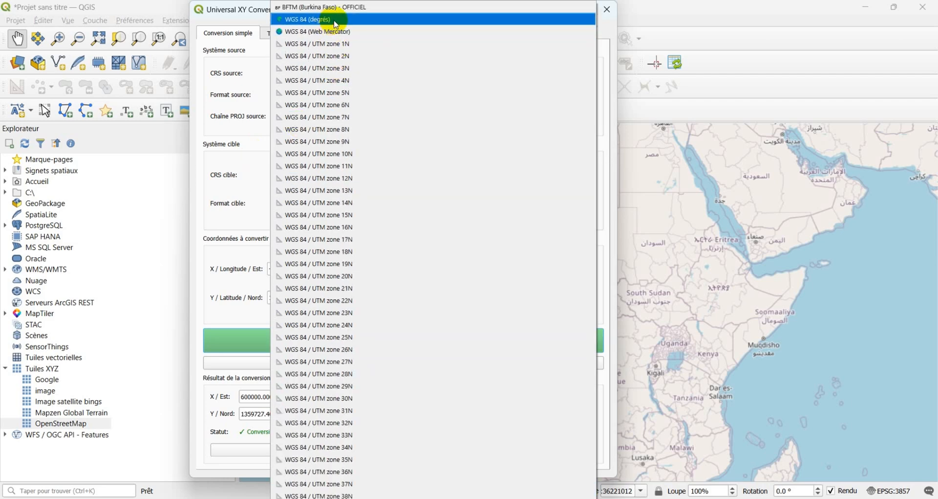
pyautogui.click(335, 21)
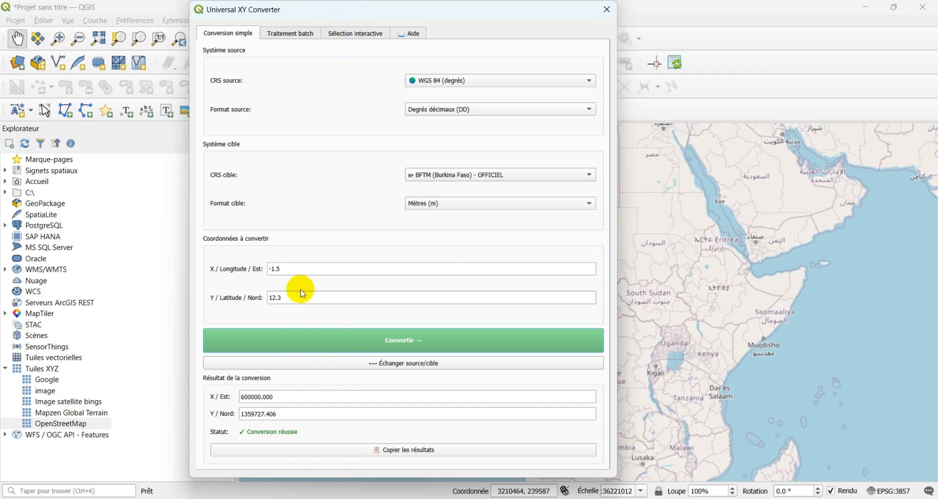
pyautogui.click(310, 270)
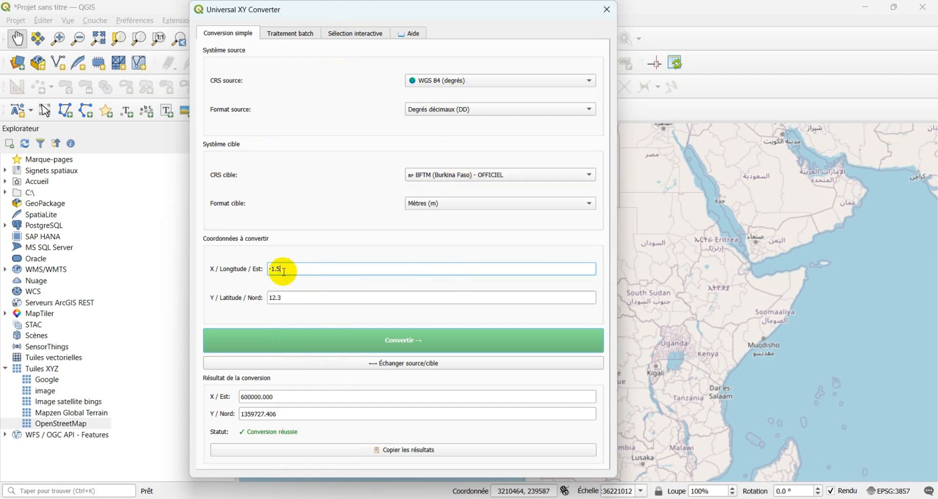
pyautogui.moveTo(310, 270); pyautogui.dragTo(101, 256)
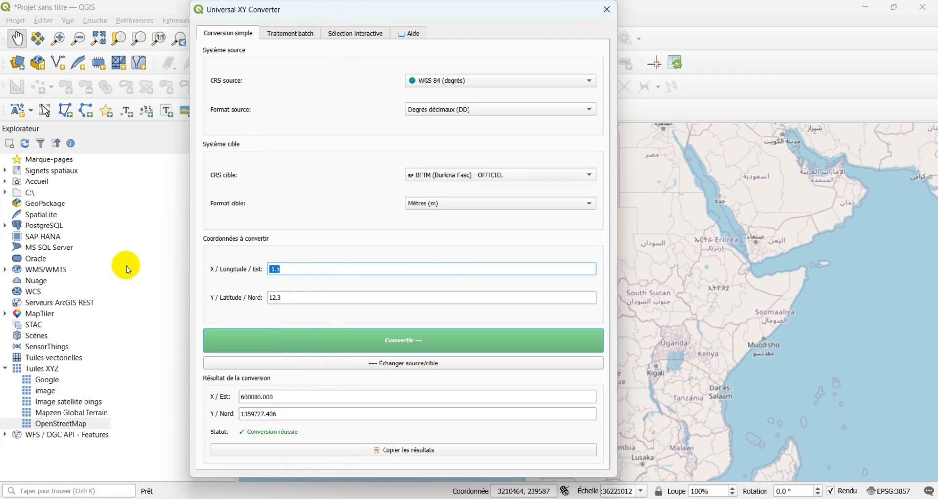
pyautogui.click(468, 112)
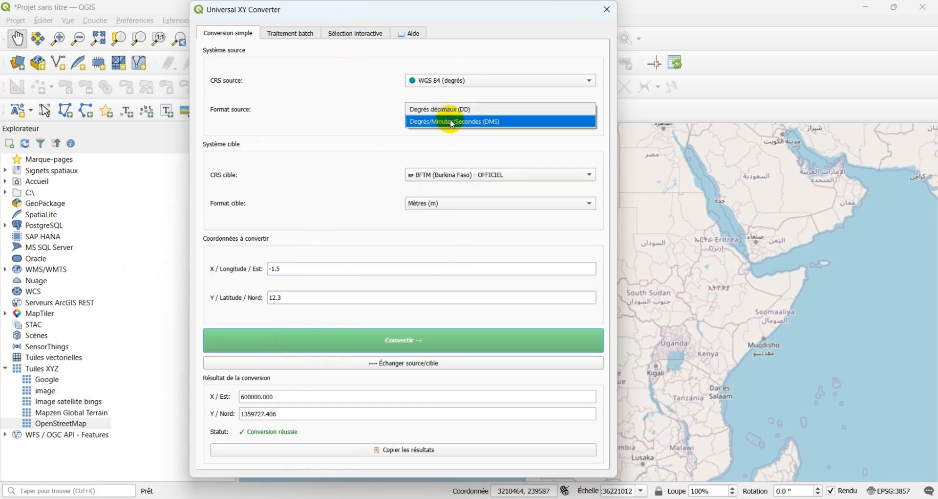
pyautogui.click(465, 126)
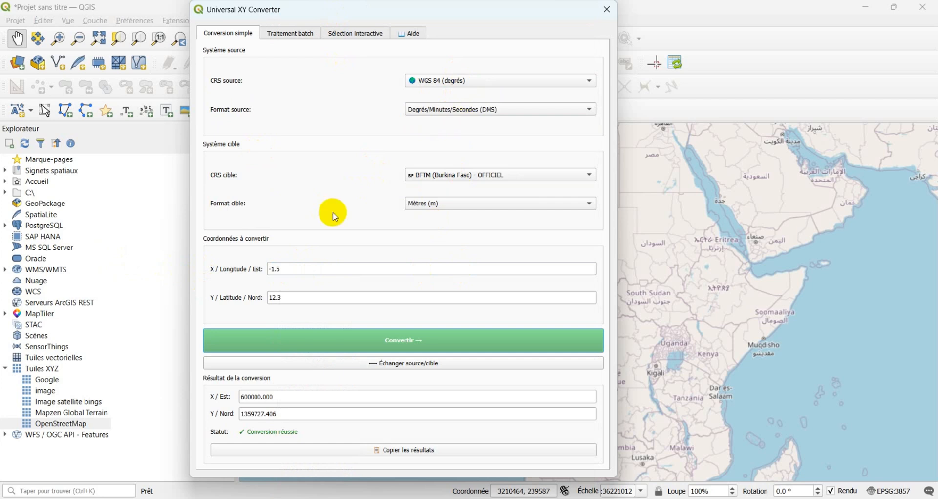
# Convert longitude 1°30'0"W and latitude 12°35'15"N to BFTM (Burkina Faso) - OFFICIEL and check the resulting X and Y coordinates.
pyautogui.moveTo(296, 270); pyautogui.dragTo(150, 251)
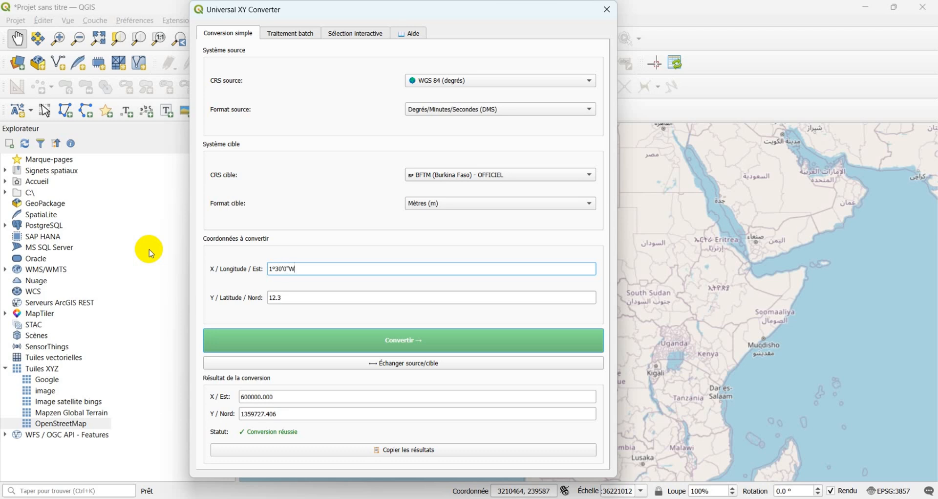
pyautogui.tripleClick(335, 298)
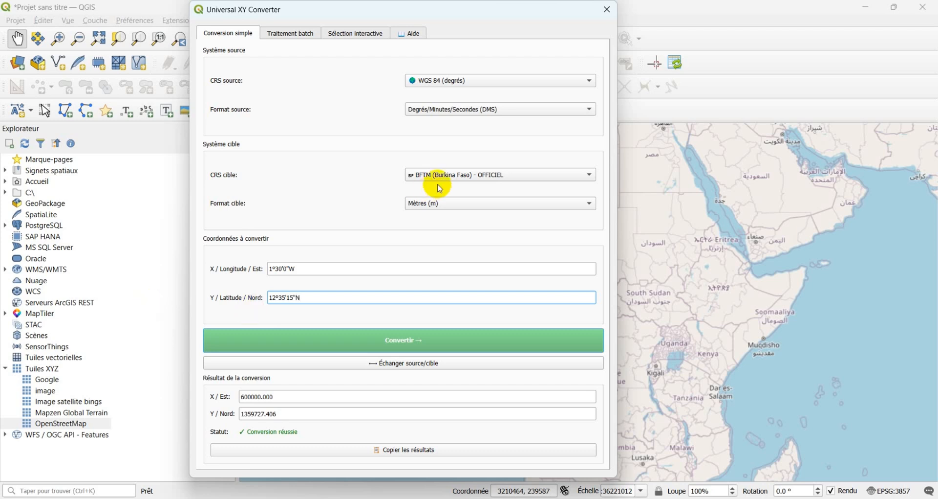
pyautogui.click(365, 334)
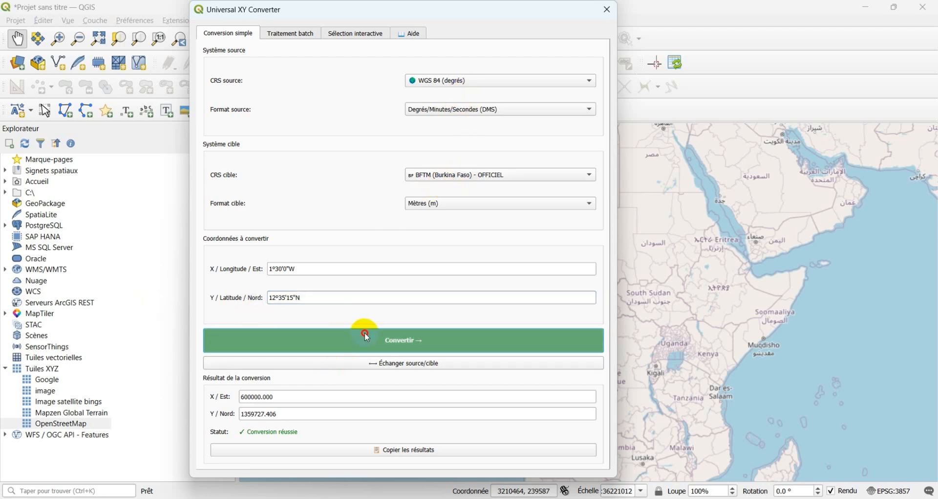
pyautogui.doubleClick(293, 396)
pyautogui.doubleClick(315, 414)
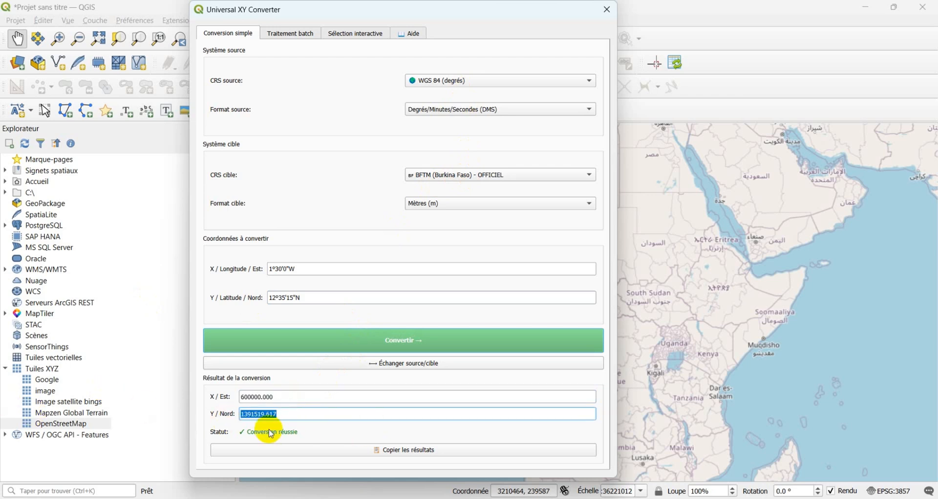
pyautogui.doubleClick(295, 397)
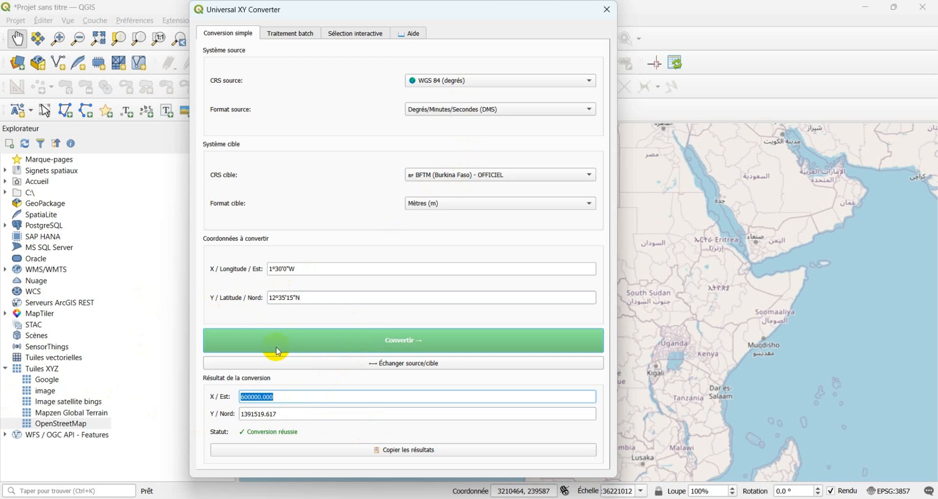
pyautogui.doubleClick(294, 414)
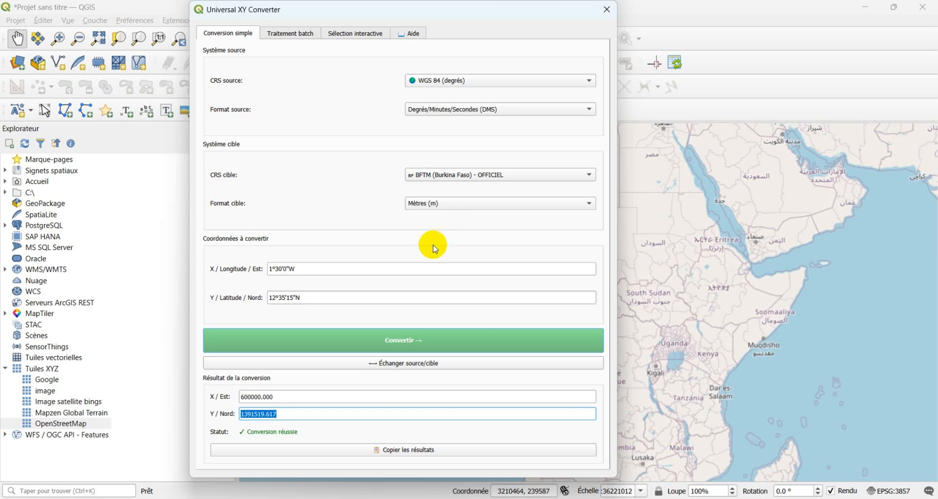
# Examine how the entered longitude and latitude are written, including the degree, minute and second symbols and the direction letter.
pyautogui.doubleClick(305, 269)
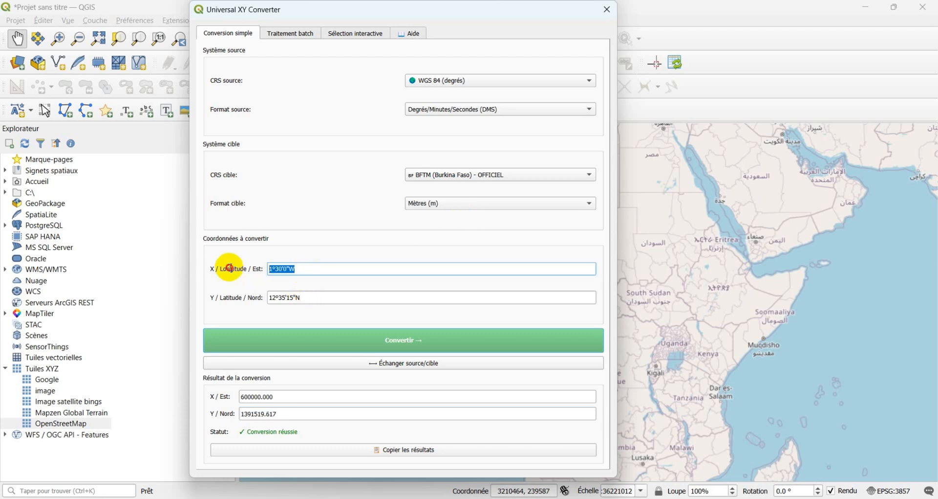
pyautogui.click(308, 269)
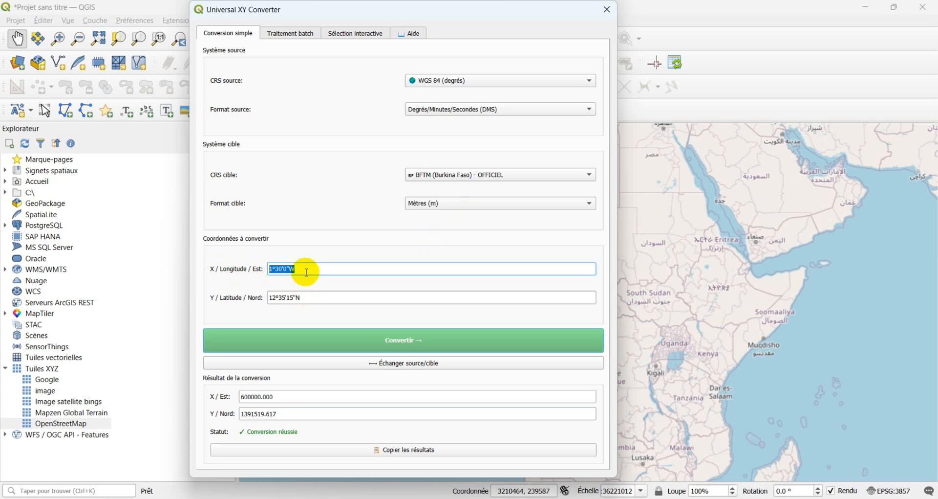
pyautogui.click(308, 268)
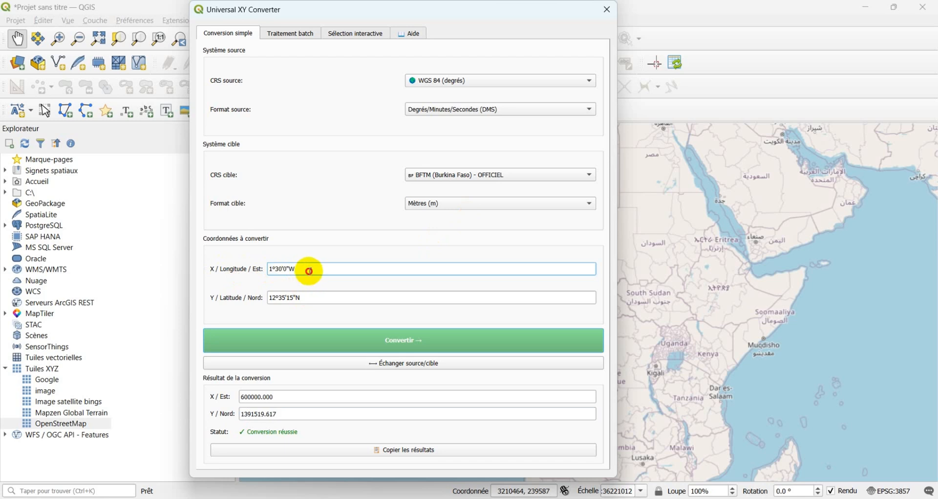
pyautogui.moveTo(308, 268); pyautogui.dragTo(260, 269)
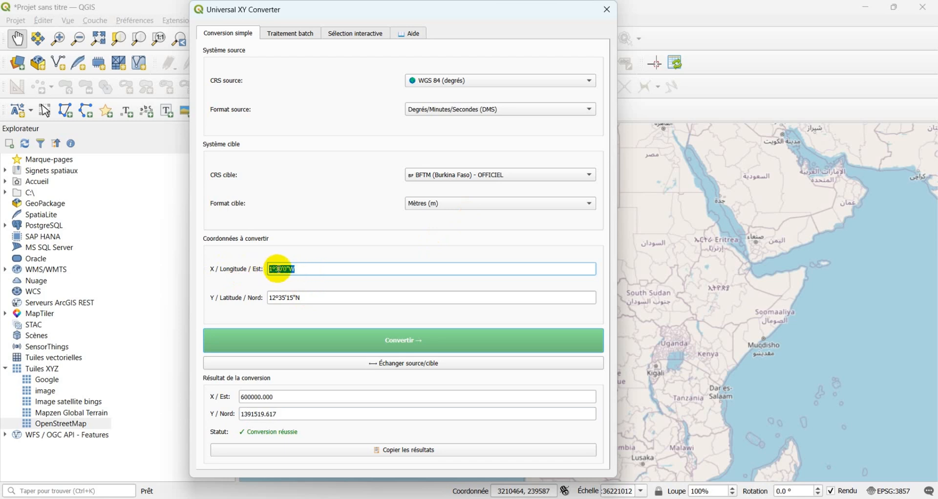
pyautogui.click(278, 268)
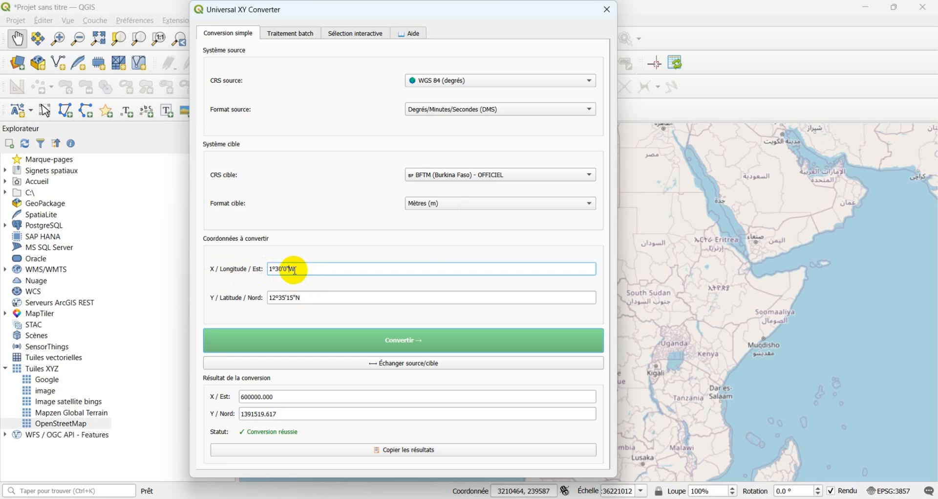
pyautogui.click(299, 298)
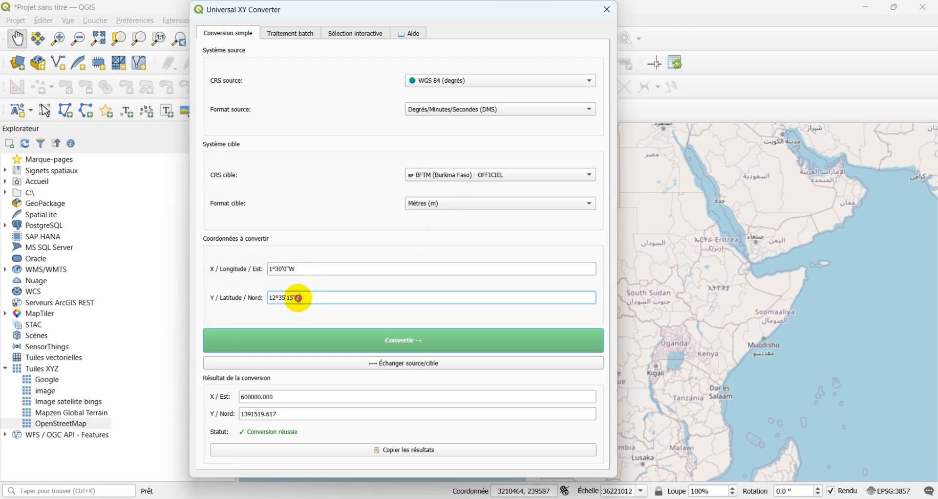
pyautogui.moveTo(294, 268); pyautogui.dragTo(285, 265)
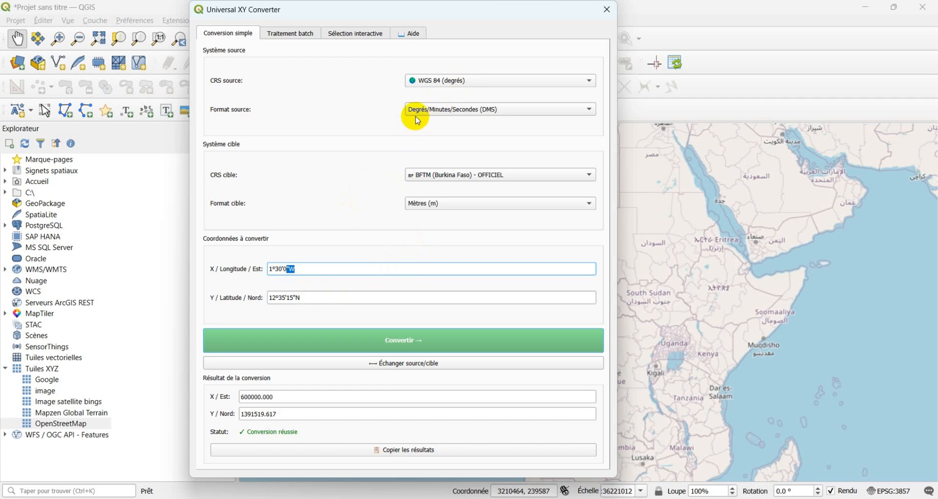
# Show the batch conversion settings, and in File Explorer select BFTM_UTM.csv in the convertisseur folder under Documents > youtube.
pyautogui.click(291, 35)
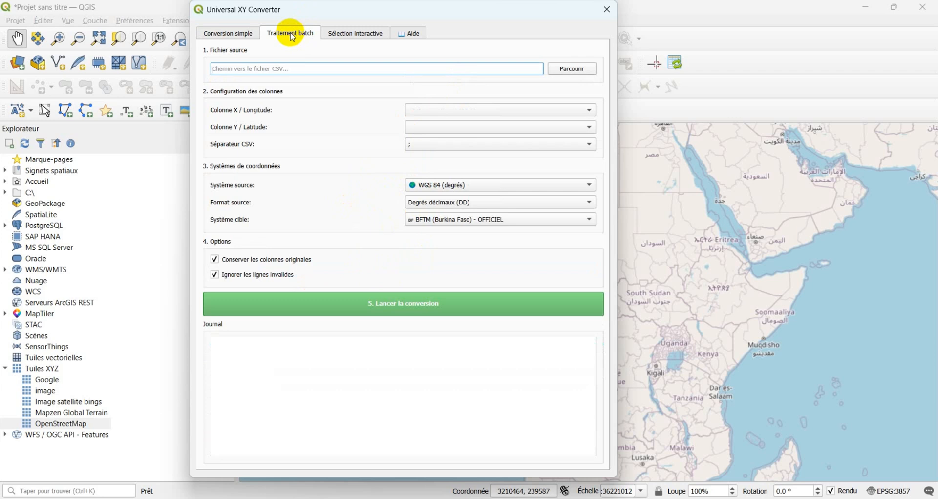
pyautogui.click(453, 494)
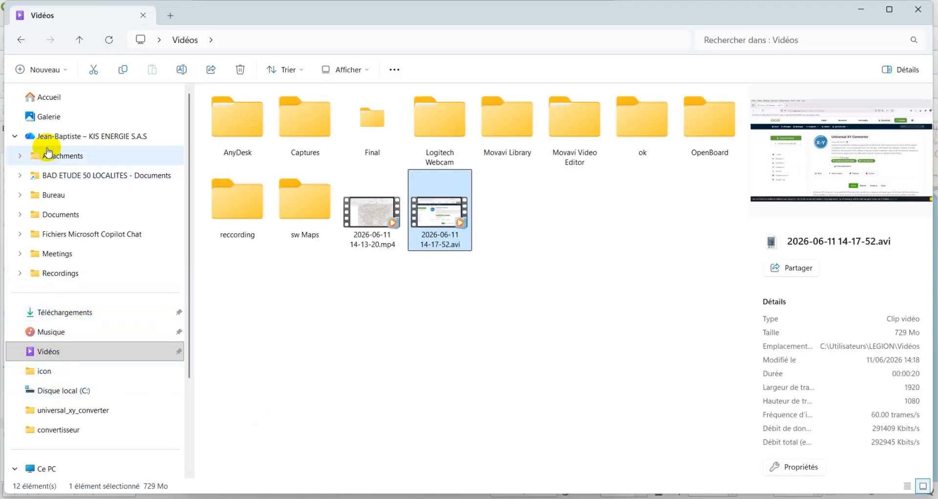
pyautogui.click(72, 215)
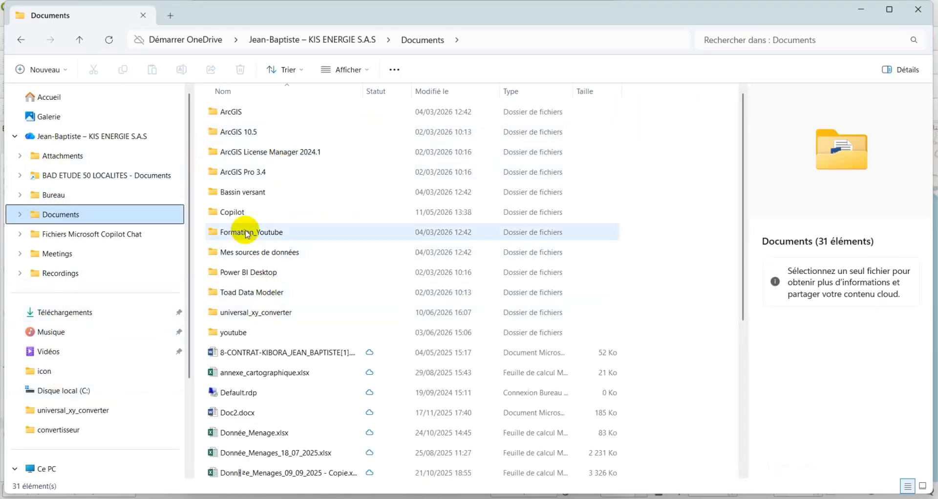
pyautogui.click(241, 334)
pyautogui.doubleClick(241, 335)
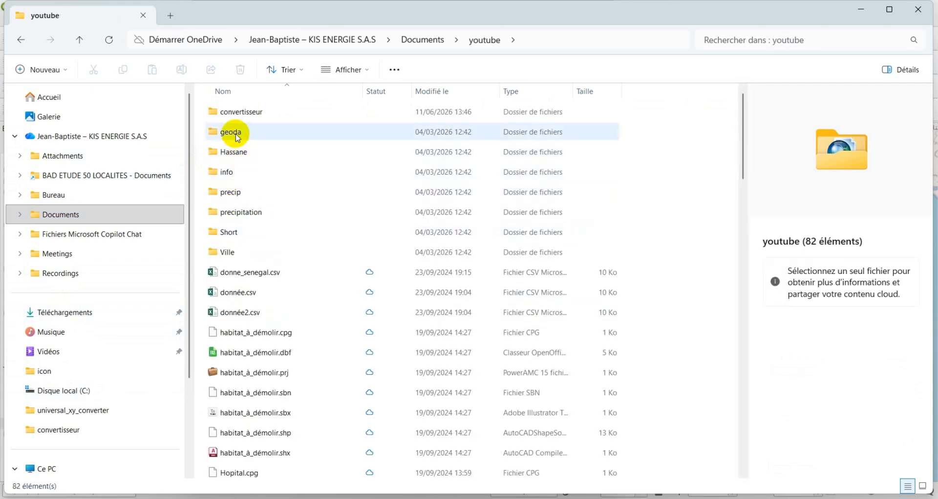
pyautogui.click(258, 113)
pyautogui.doubleClick(258, 112)
pyautogui.click(260, 114)
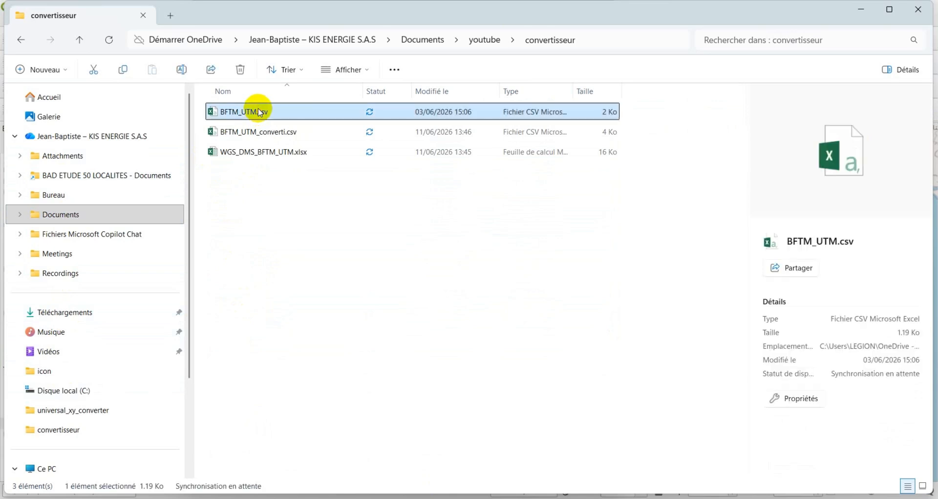
# Delete the BFTM_UTM_converti.csv file from the convertisseur folder.
pyautogui.click(270, 132)
pyautogui.press('Delete')
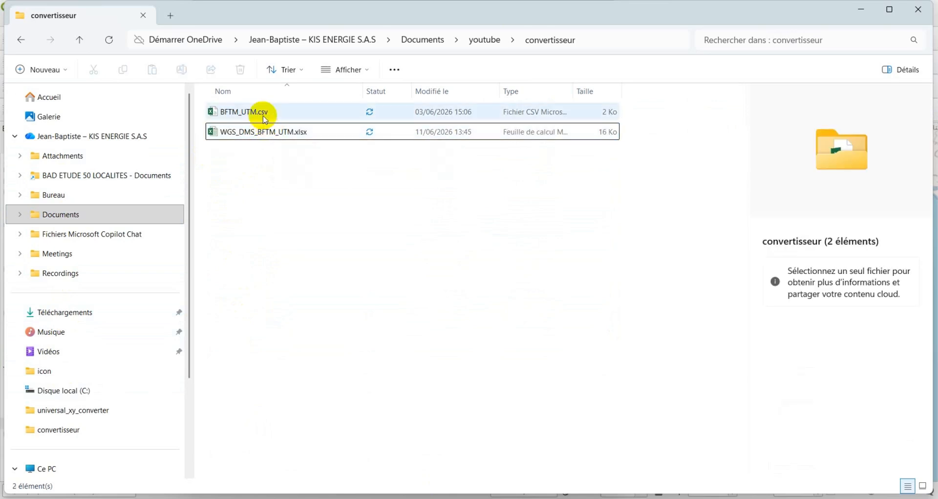
# Open BFTM_UTM.csv in Excel, look through its Points, X and Y columns, and close it.
pyautogui.click(263, 114)
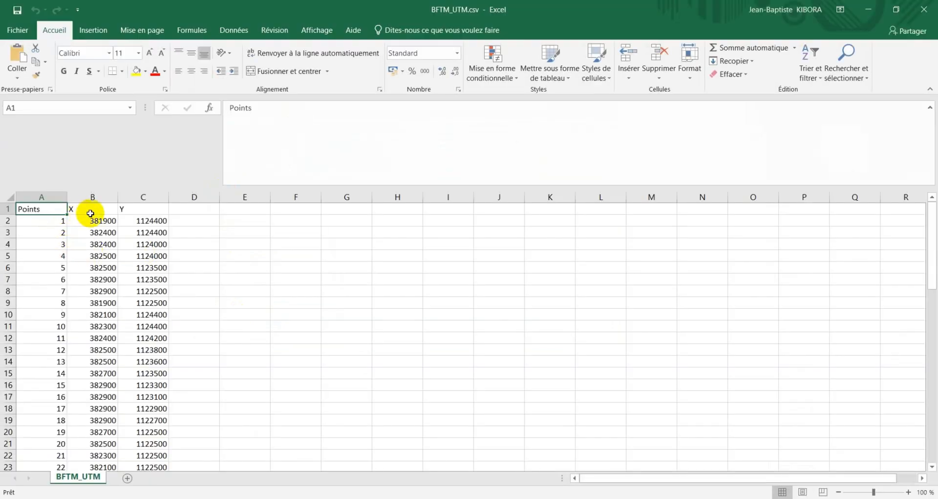
pyautogui.click(74, 209)
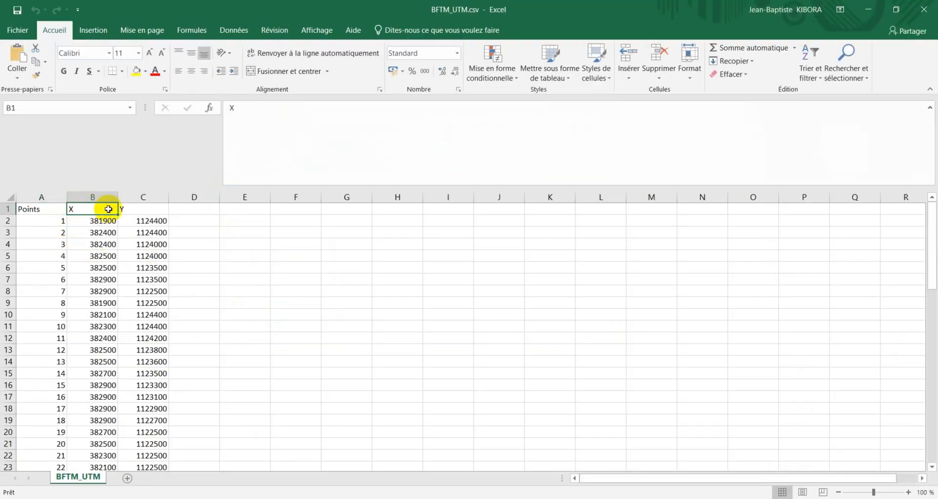
pyautogui.scroll(-7, 147, 333)
pyautogui.scroll(-1, 149, 341)
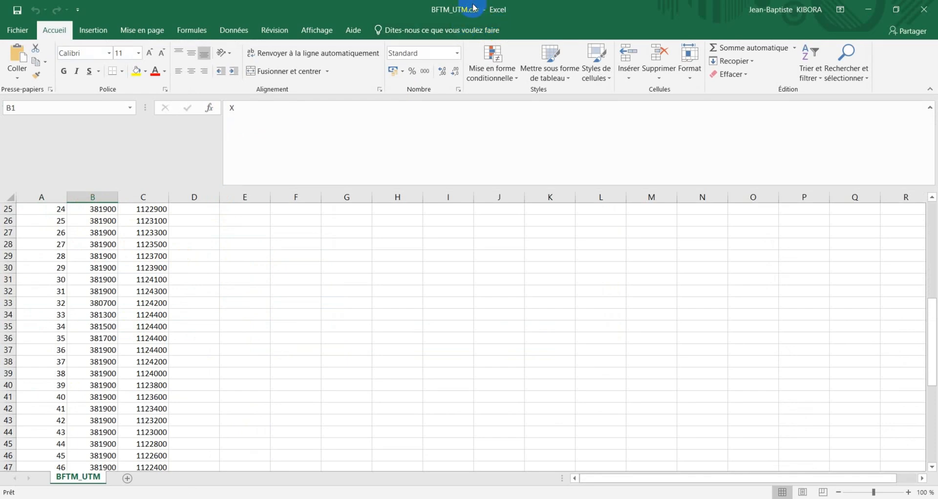
pyautogui.click(923, 9)
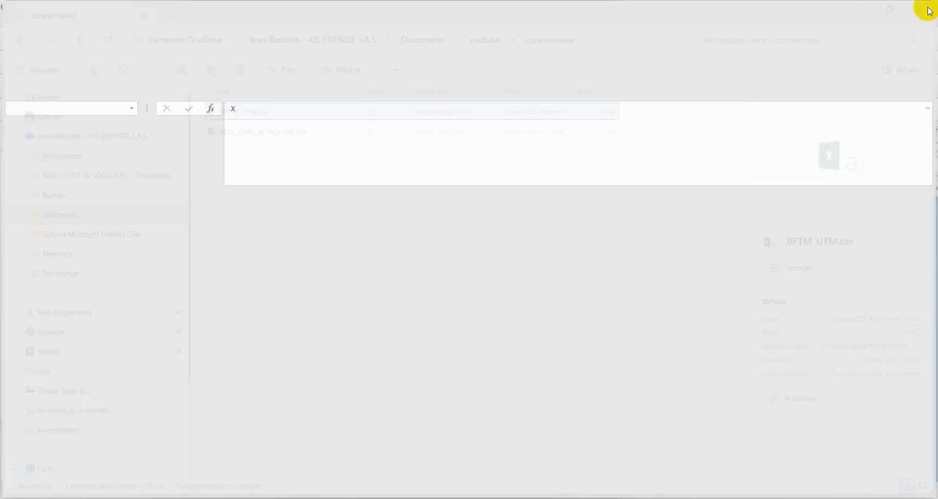
# Open WGS_DMS_BFTM_UTM.xlsx in Excel, examine how the Y and X coordinates are written in DMS format, and close it.
pyautogui.click(259, 134)
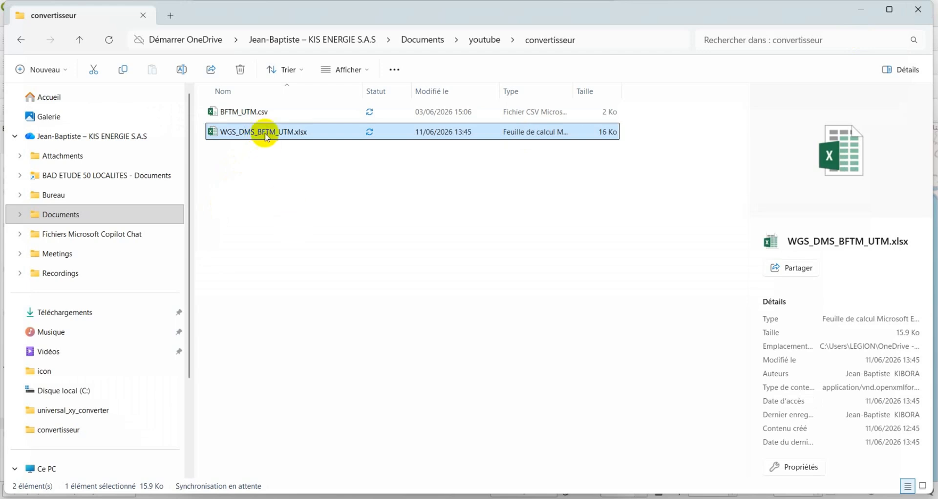
pyautogui.doubleClick(276, 135)
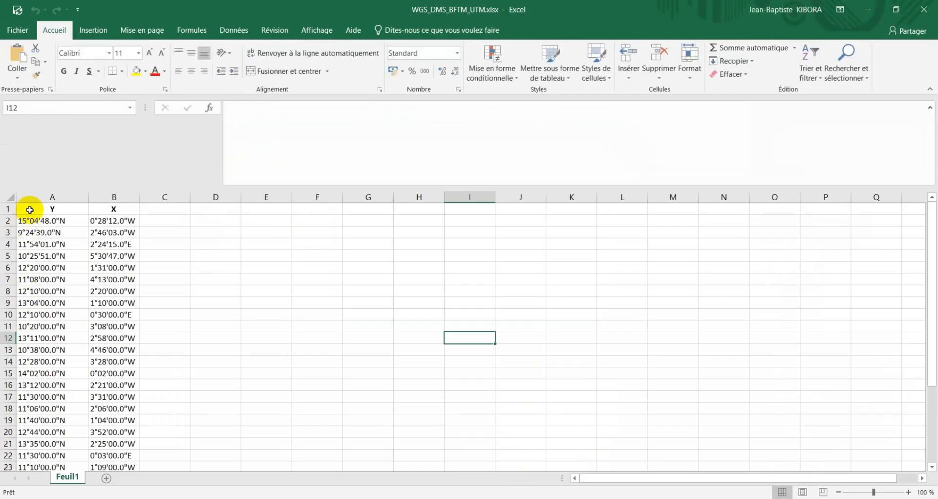
pyautogui.click(32, 220)
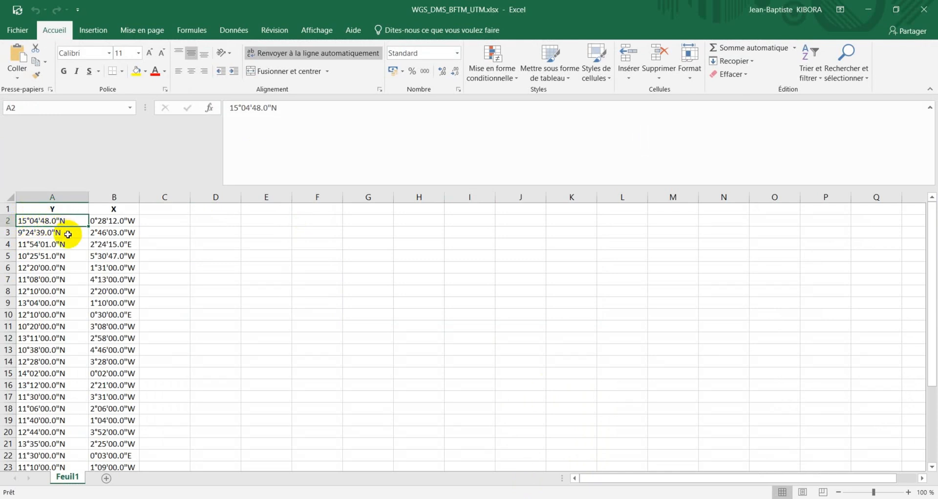
pyautogui.click(75, 325)
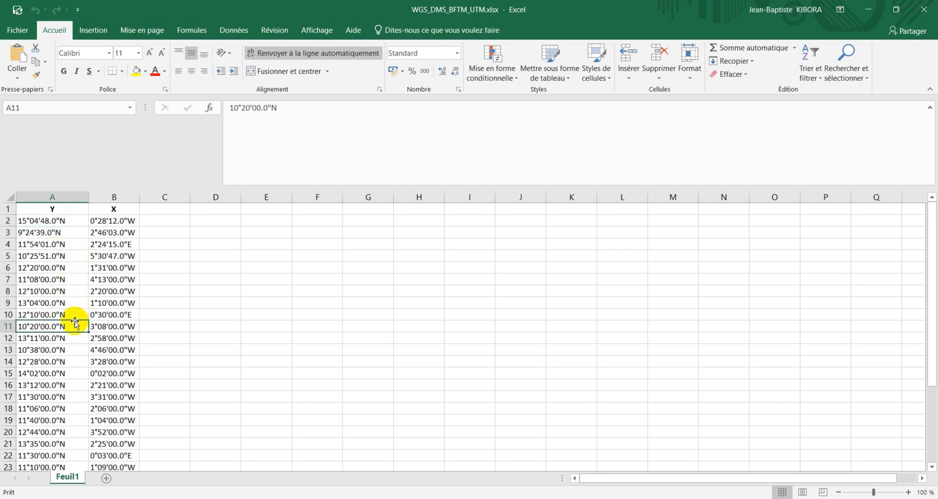
pyautogui.click(93, 221)
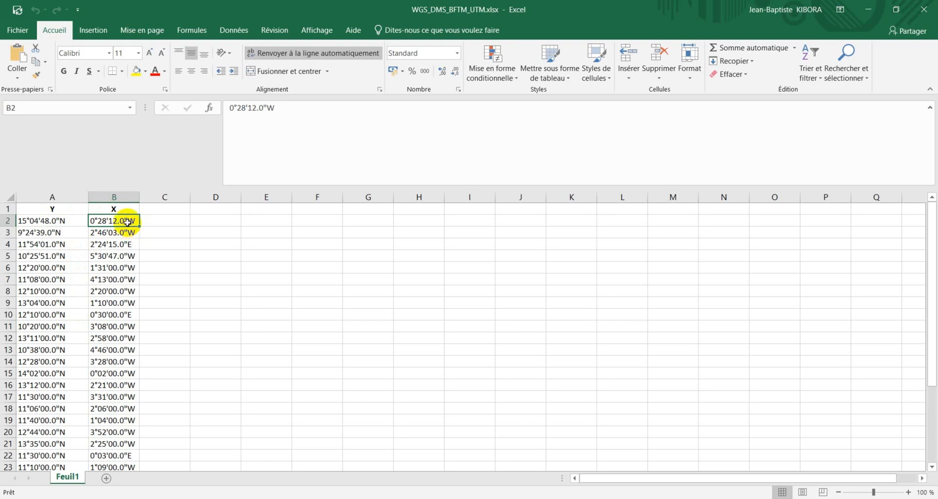
pyautogui.scroll(-6, 191, 331)
pyautogui.scroll(6, 190, 331)
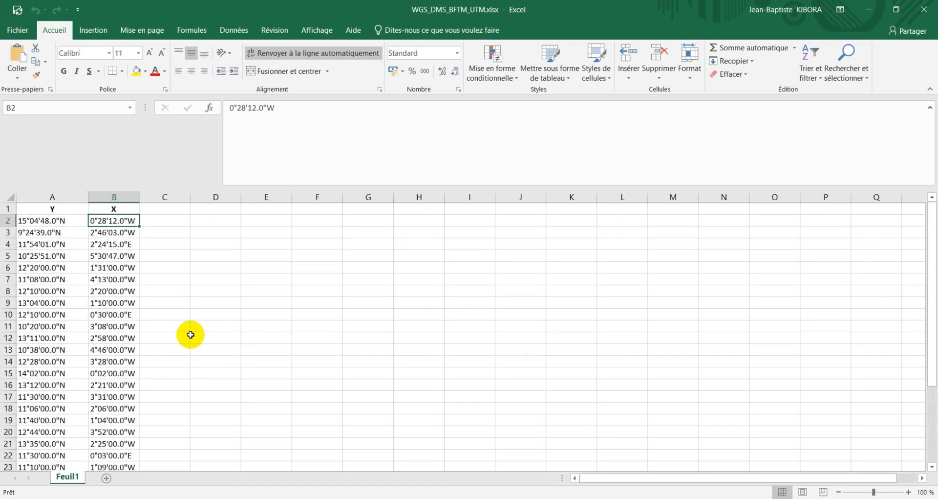
pyautogui.click(927, 6)
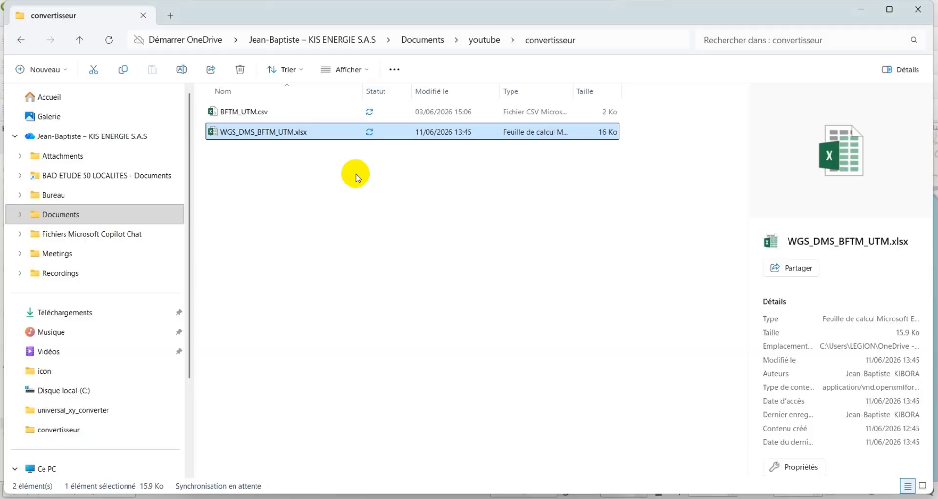
# Switch to Universal XY Converter and load BFTM_UTM.csv from Documents > youtube > convertisseur as the batch source file.
pyautogui.moveTo(607, 481)
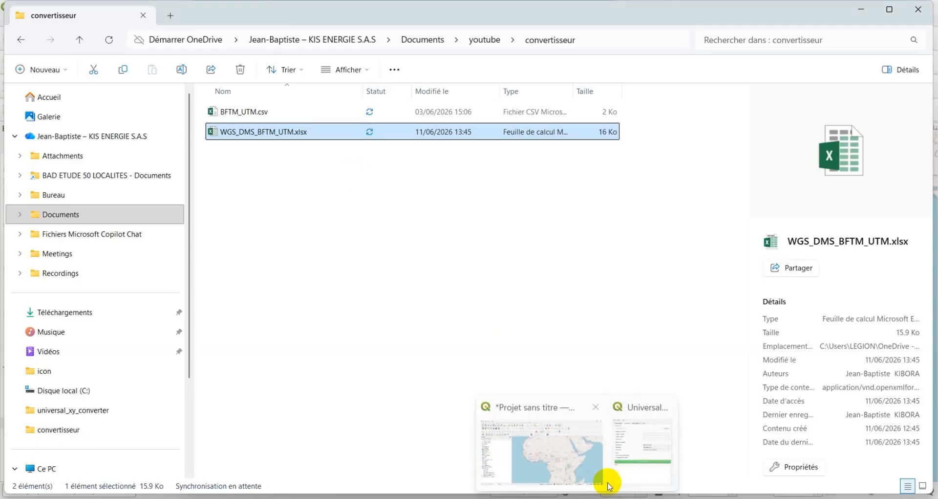
pyautogui.click(638, 452)
pyautogui.click(569, 68)
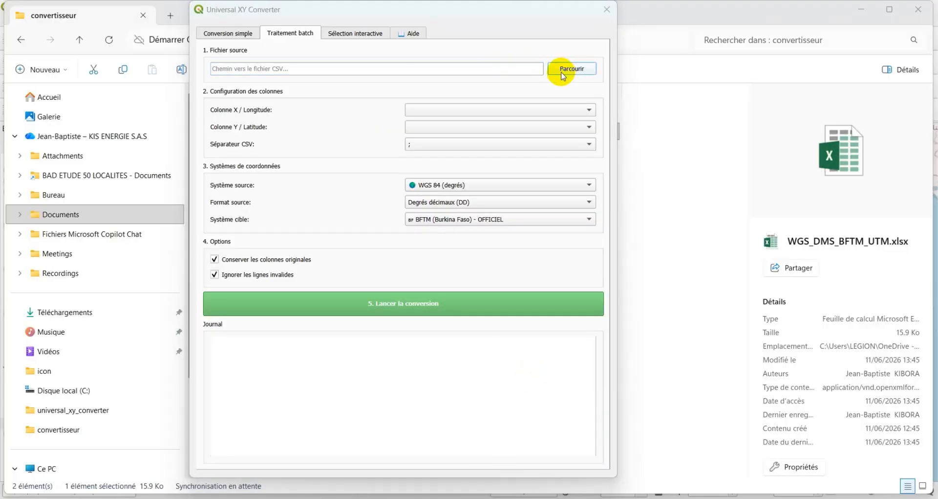
pyautogui.scroll(-2, 425, 203)
pyautogui.click(289, 218)
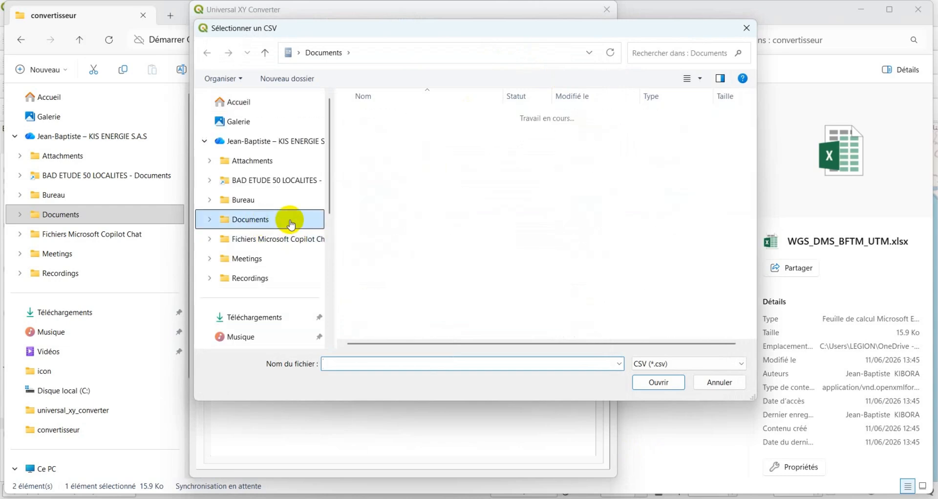
pyautogui.doubleClick(386, 328)
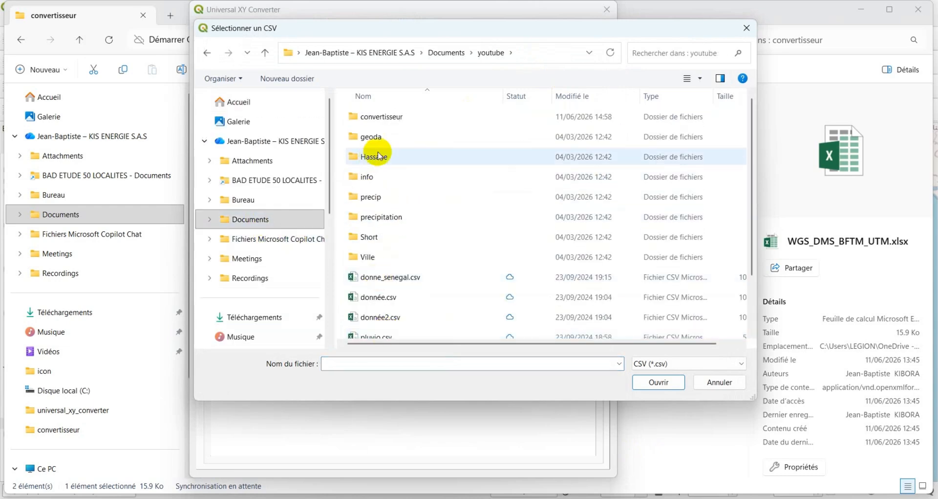
pyautogui.doubleClick(402, 116)
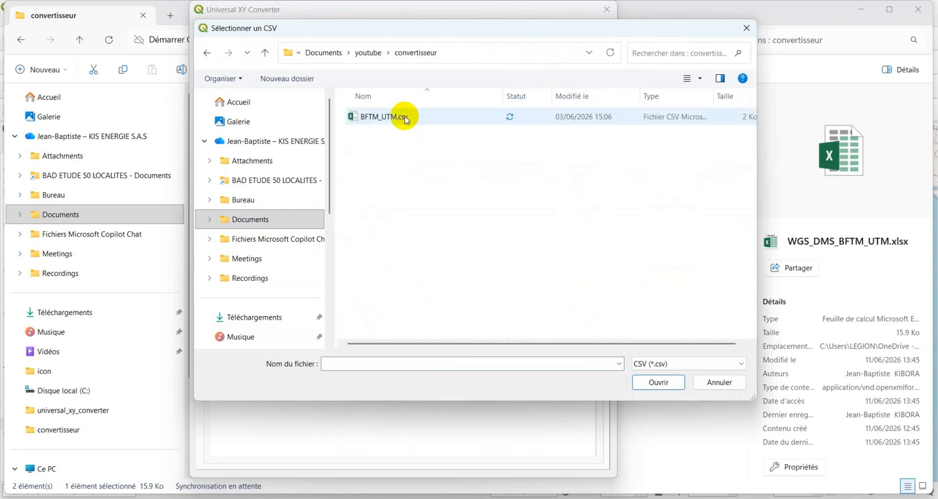
pyautogui.doubleClick(397, 116)
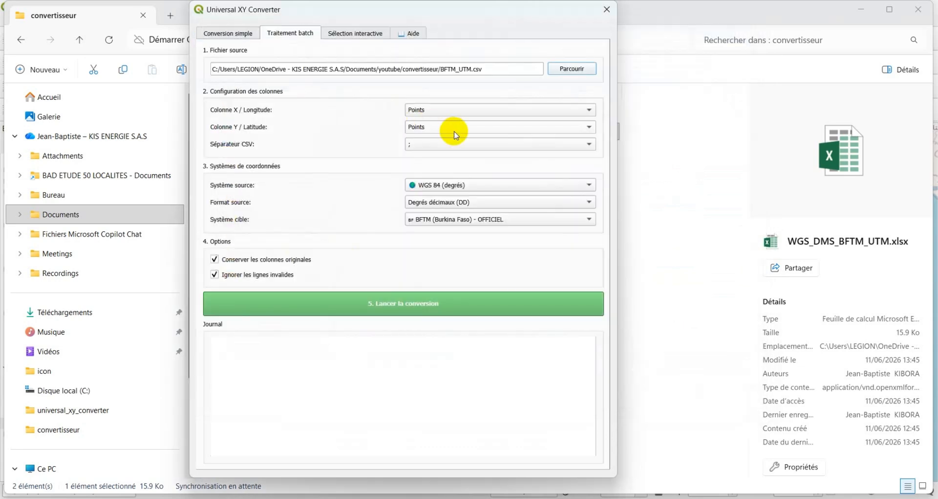
# Assign column X to the X / Longitude field and column Y to the Y / Latitude field.
pyautogui.click(462, 111)
pyautogui.click(433, 121)
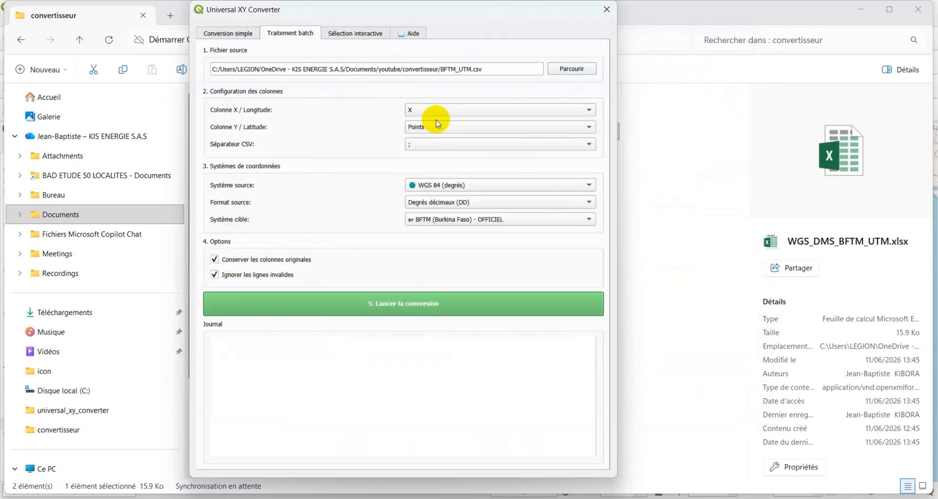
pyautogui.click(431, 129)
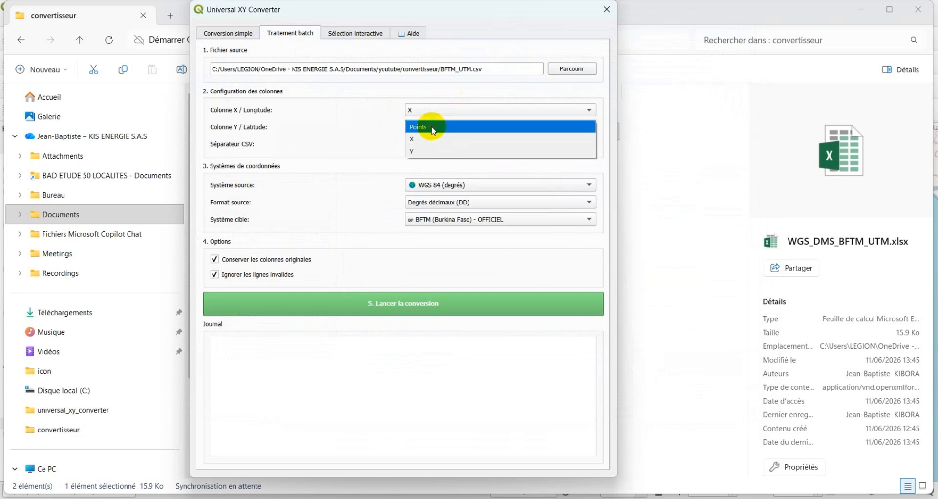
pyautogui.click(416, 150)
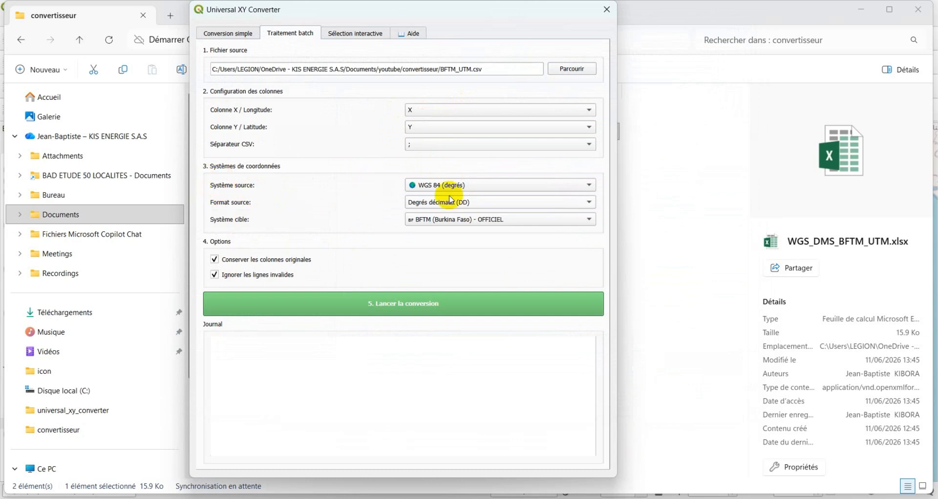
# Set the batch source system to BFTM (Burkina Faso) - OFFICIEL and the target system to WGS 84 (degrés).
pyautogui.click(464, 183)
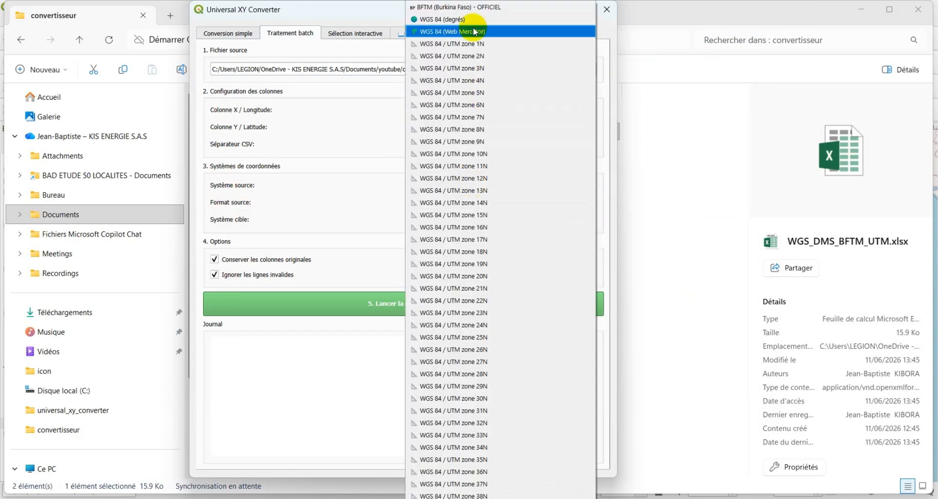
pyautogui.click(482, 6)
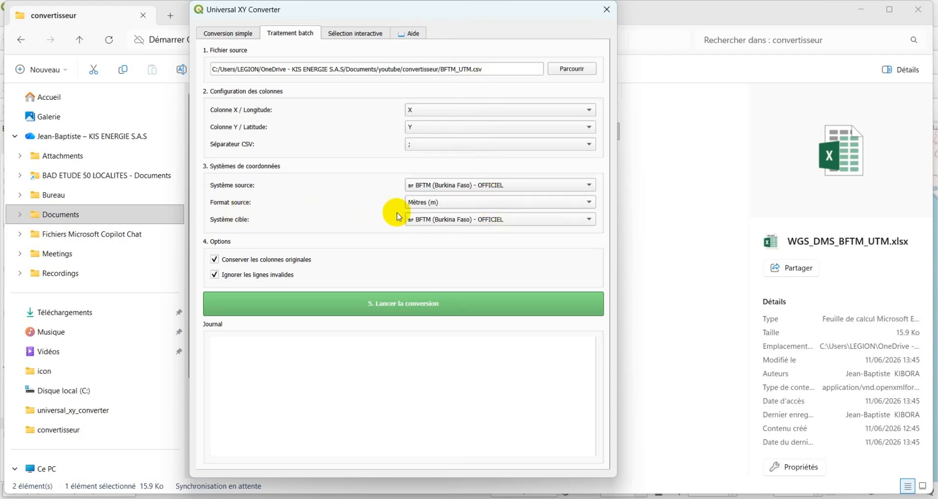
pyautogui.click(447, 219)
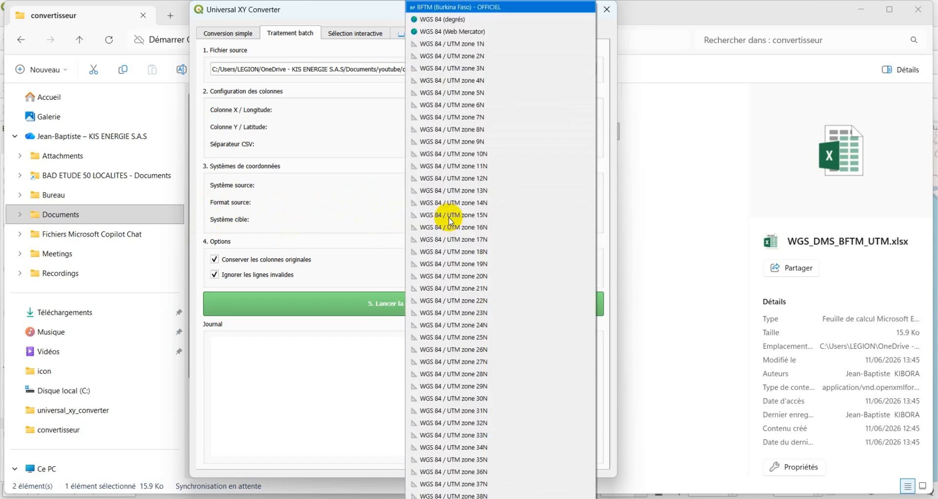
pyautogui.click(460, 19)
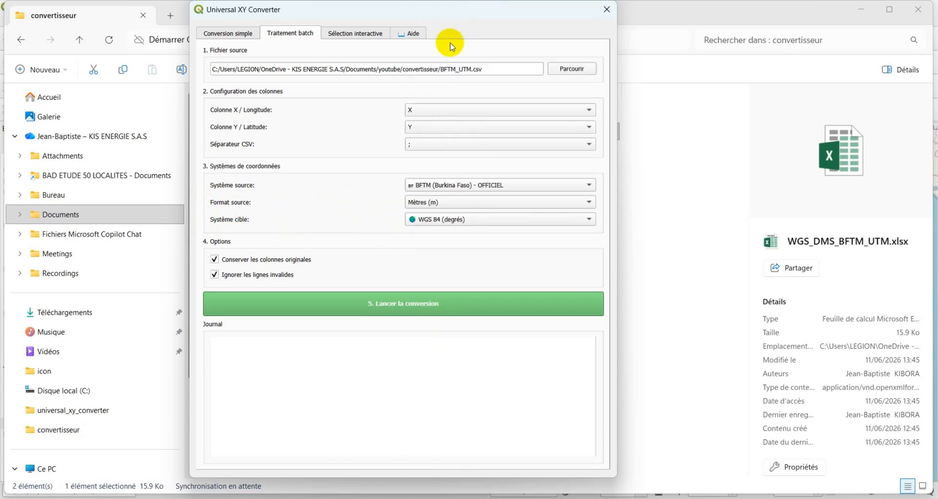
# Run the batch conversion and highlight the output file's name suffix in the journal.
pyautogui.click(411, 311)
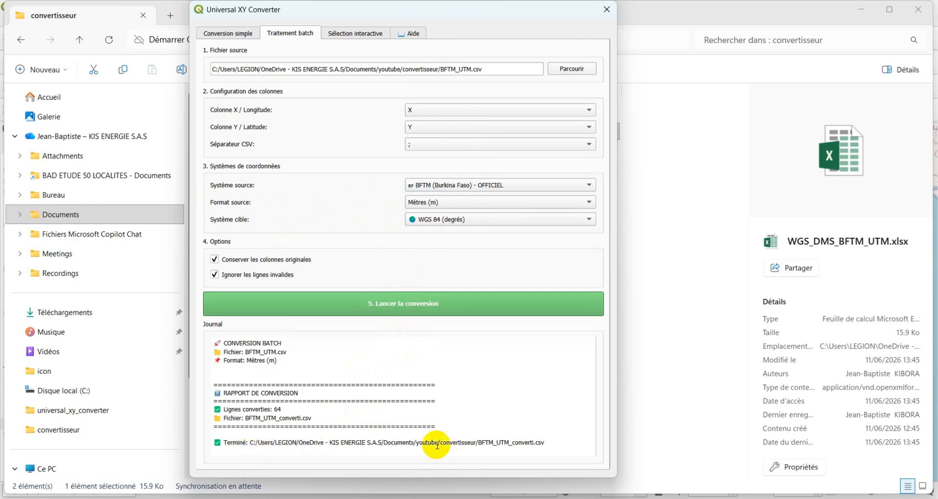
pyautogui.moveTo(555, 438); pyautogui.dragTo(484, 444)
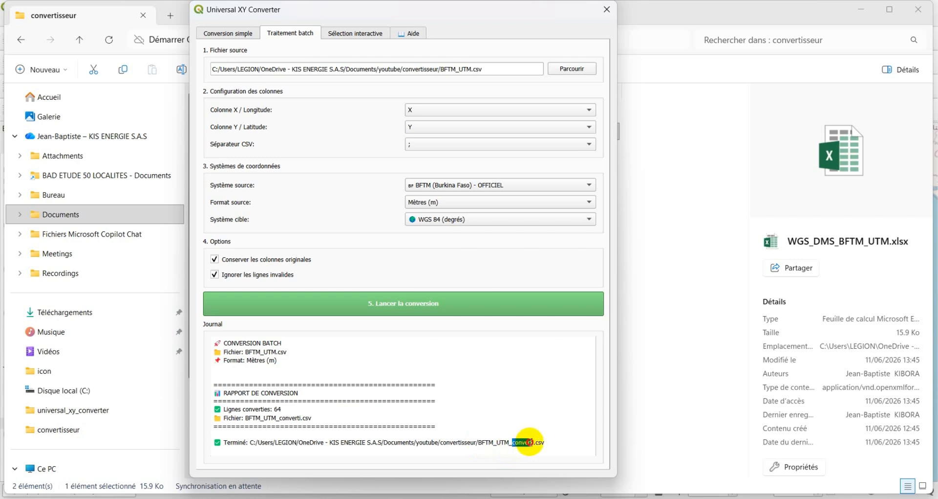
pyautogui.moveTo(529, 442); pyautogui.dragTo(538, 442)
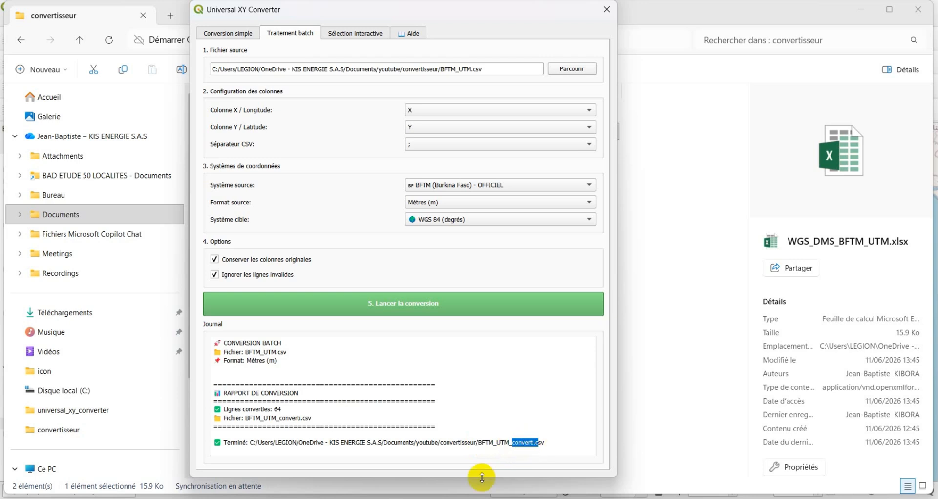
# Refresh the convertisseur folder in File Explorer, open BFTM_UTM_converti.csv in Excel, review the converted coordinates in D2:E65, and close it.
pyautogui.click(662, 153)
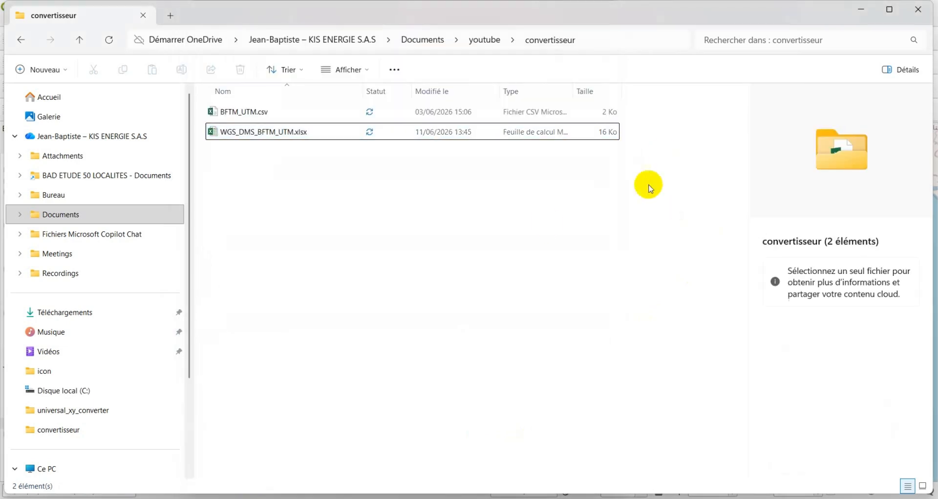
pyautogui.click(108, 39)
pyautogui.doubleClick(265, 132)
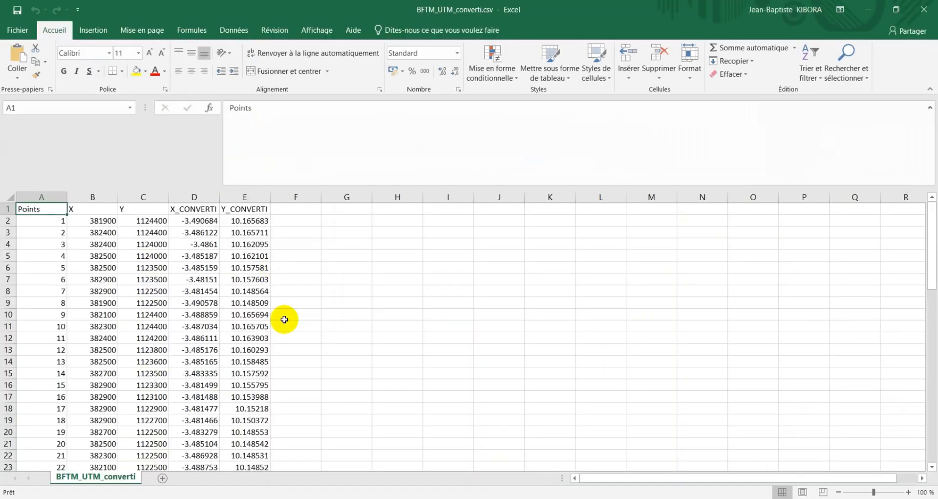
pyautogui.scroll(-12, 278, 318)
pyautogui.scroll(9, 279, 328)
pyautogui.scroll(3, 136, 297)
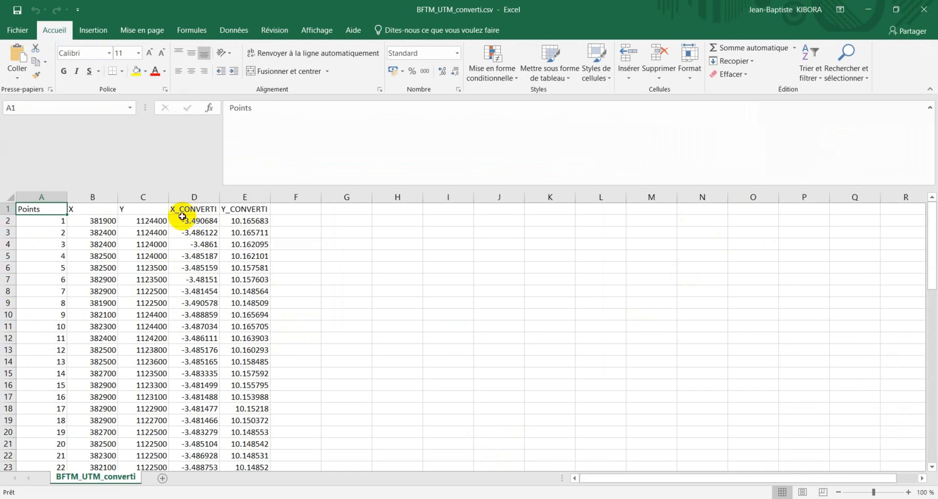
pyautogui.moveTo(183, 218); pyautogui.dragTo(249, 444)
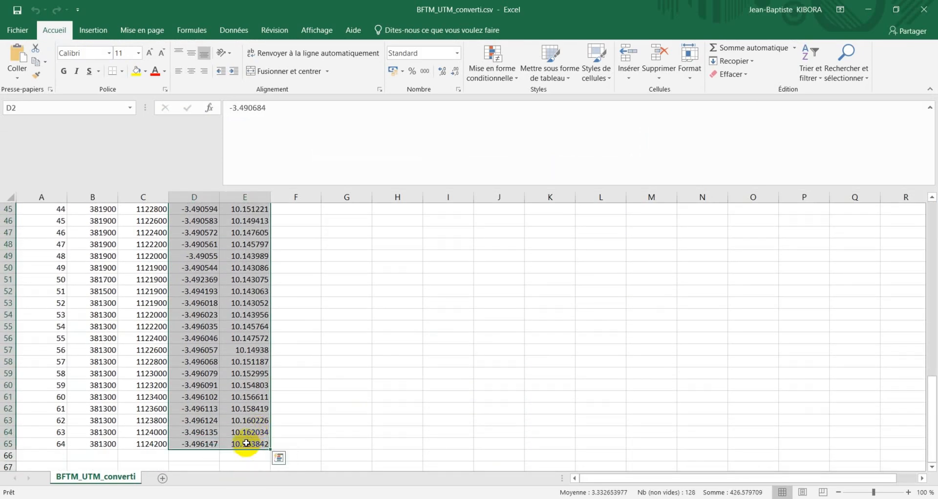
pyautogui.click(870, 9)
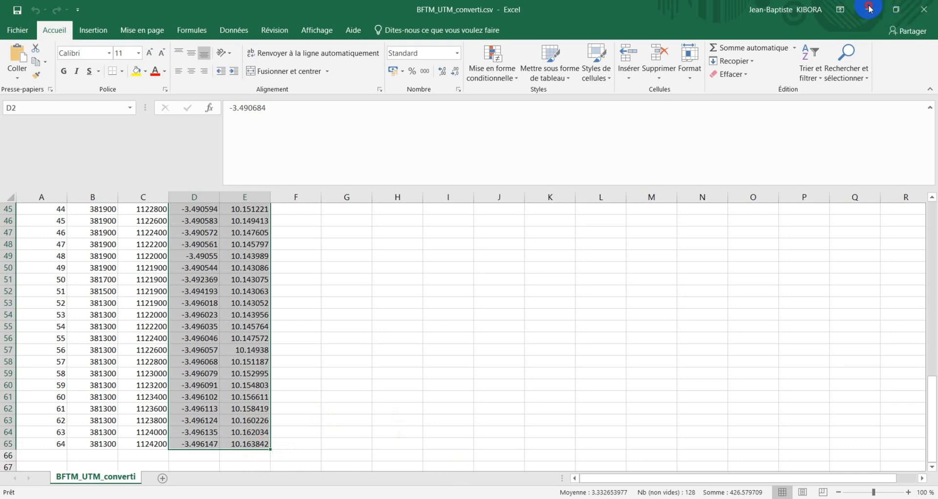
pyautogui.click(924, 9)
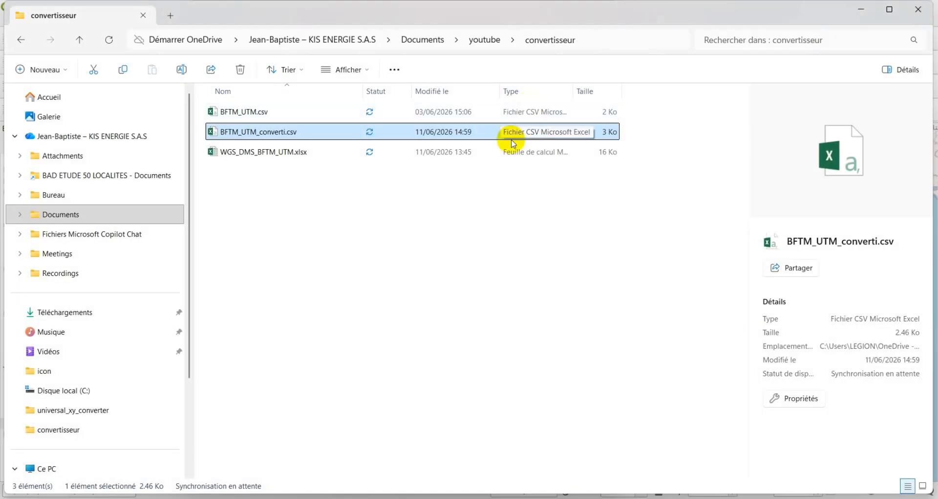
# Return to Universal XY Converter, set the batch target system to WGS 84 / UTM zone 30N, and run the conversion.
pyautogui.moveTo(607, 478)
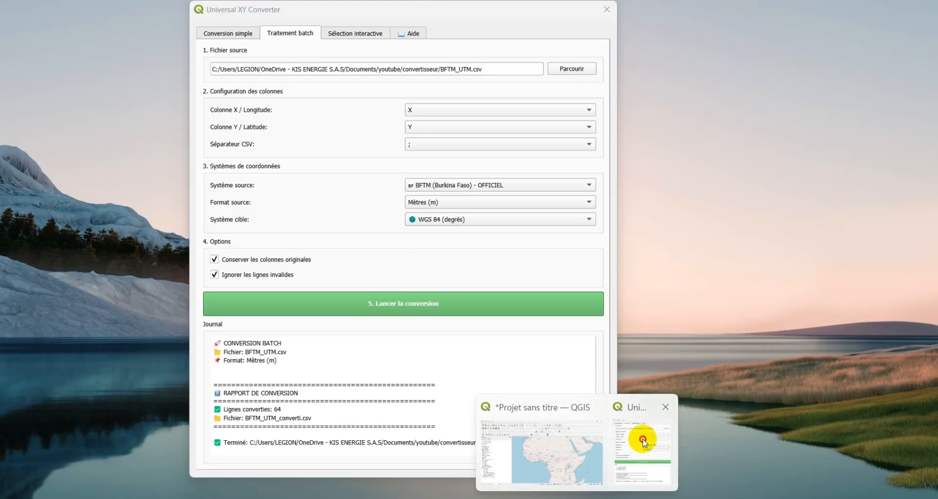
pyautogui.click(643, 435)
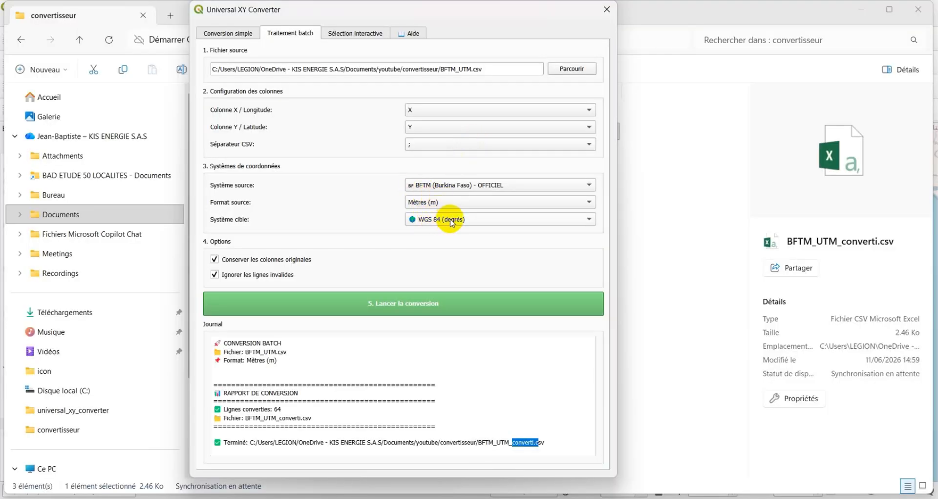
pyautogui.click(426, 218)
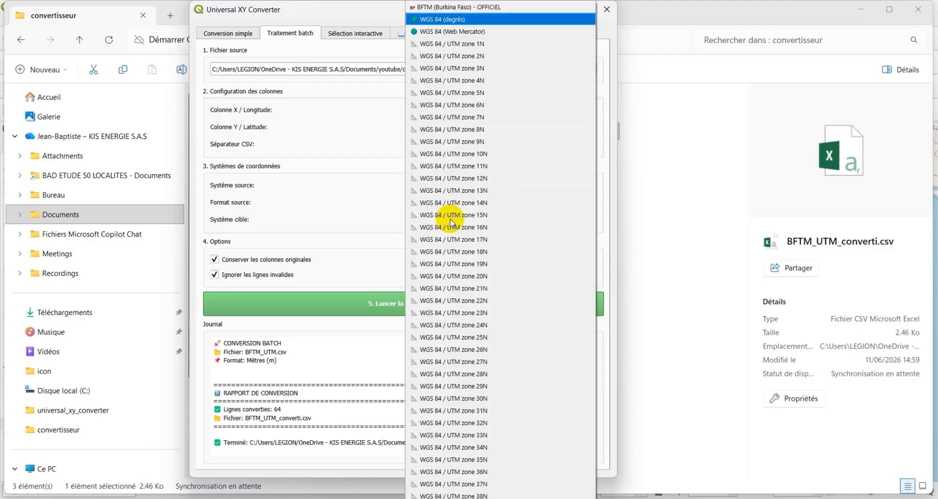
pyautogui.click(481, 398)
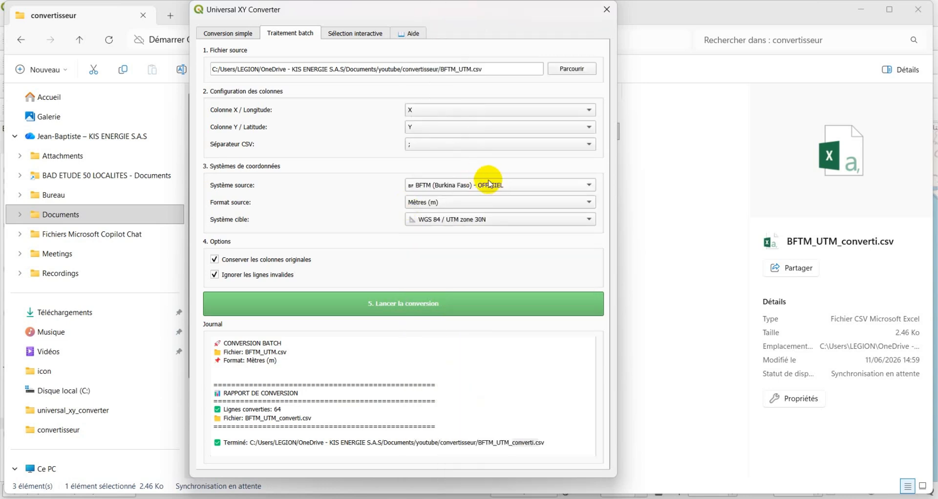
pyautogui.click(362, 313)
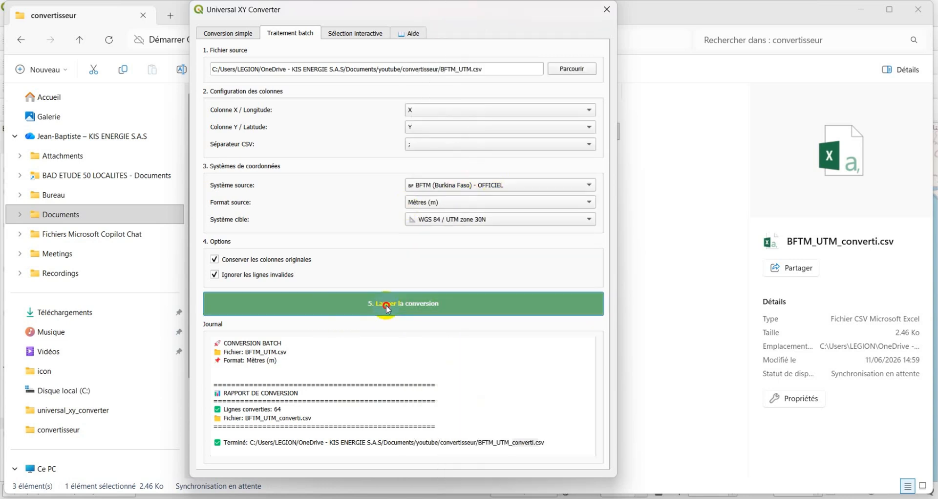
# Open BFTM_UTM_converti.csv from the convertisseur folder in Excel, review the original and converted coordinate columns down to the last point, and close it.
pyautogui.click(681, 199)
pyautogui.doubleClick(272, 136)
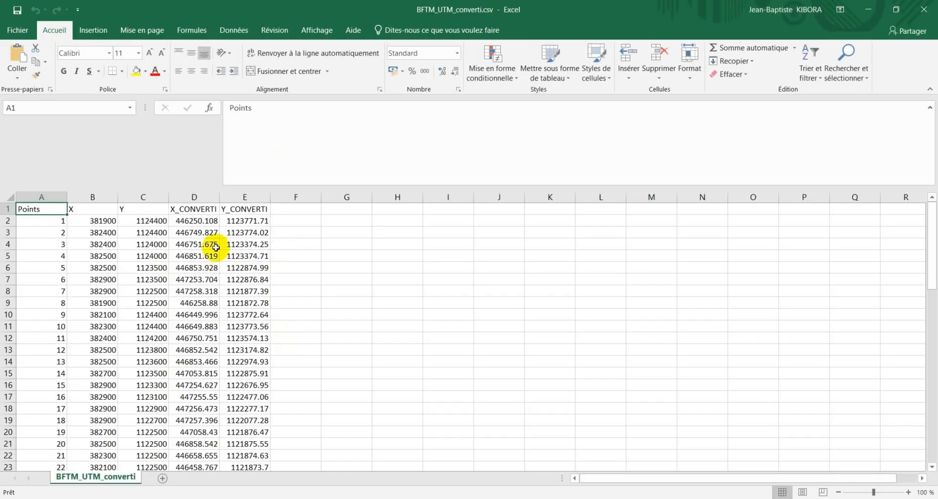
pyautogui.moveTo(186, 222); pyautogui.dragTo(252, 434)
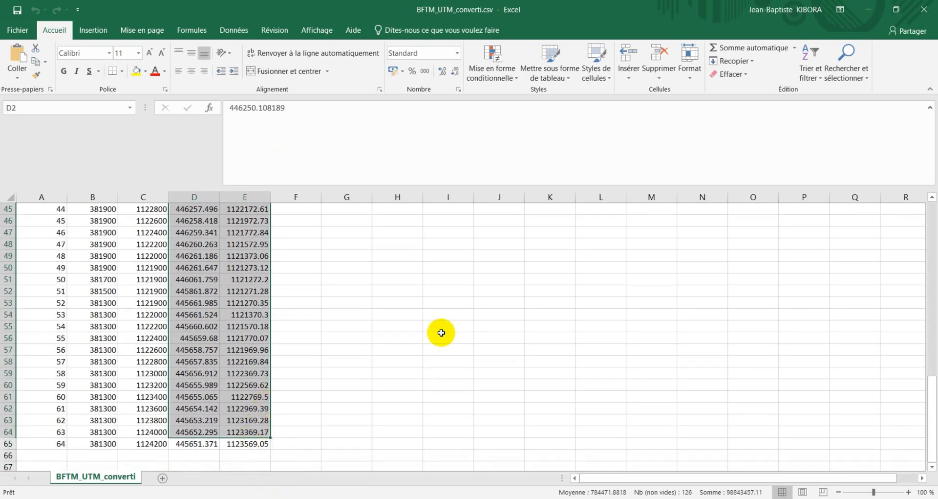
pyautogui.scroll(15, 479, 308)
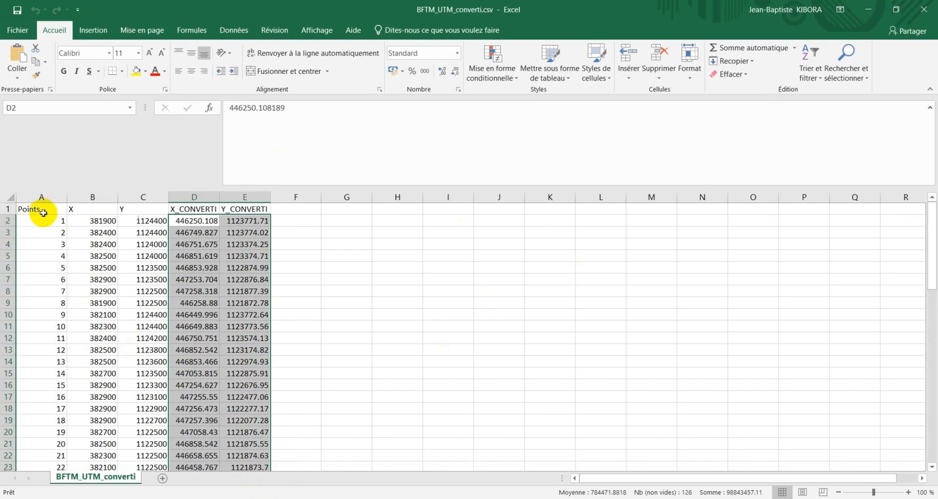
pyautogui.moveTo(43, 213); pyautogui.dragTo(254, 446)
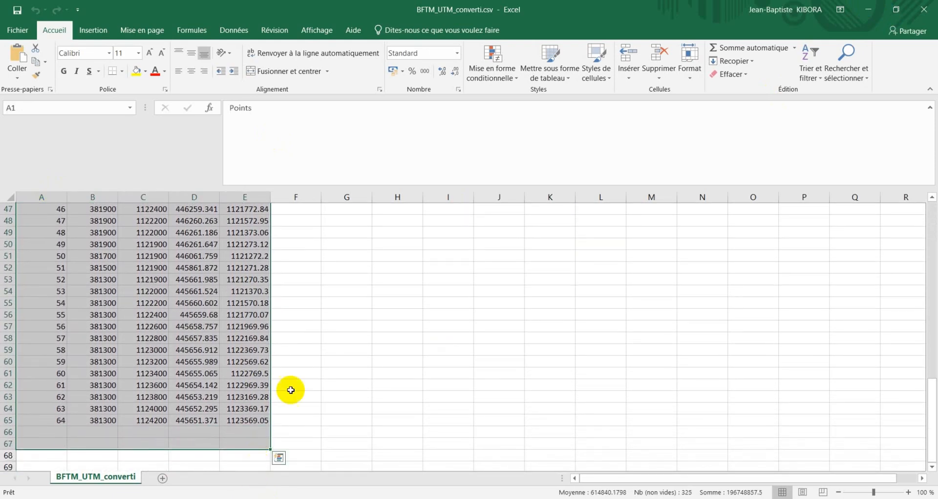
pyautogui.click(351, 350)
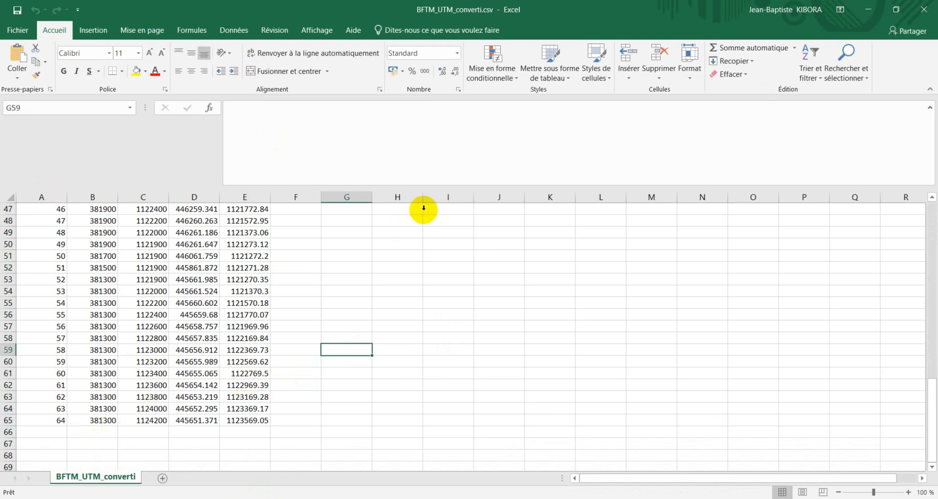
pyautogui.click(927, 11)
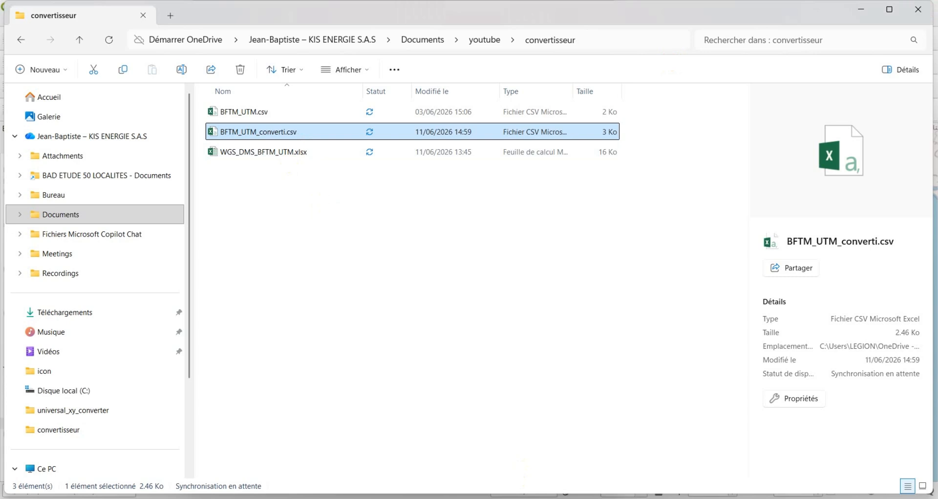
# Activate the converter's interactive map selector over the QGIS map and pick a point just west of Uganda, keeping BFTM as target.
pyautogui.moveTo(577, 494)
pyautogui.click(638, 443)
pyautogui.click(355, 34)
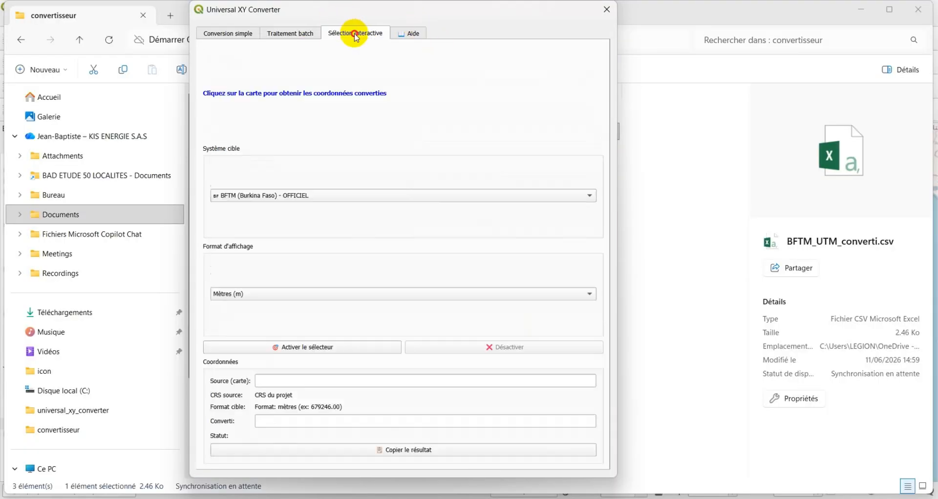
pyautogui.click(855, 9)
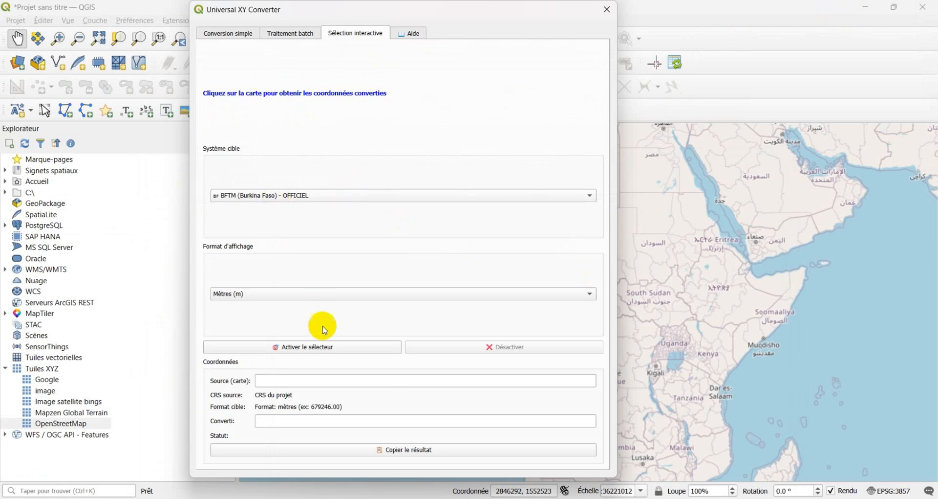
pyautogui.click(313, 350)
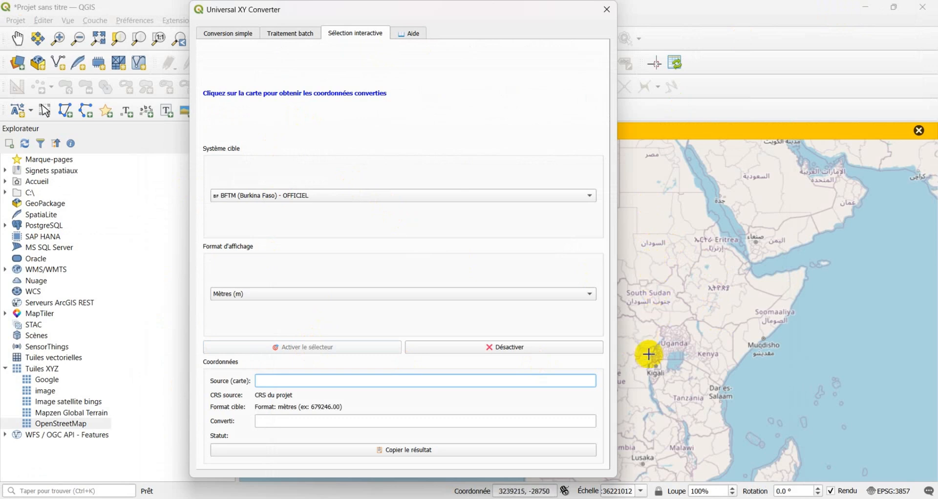
pyautogui.click(648, 332)
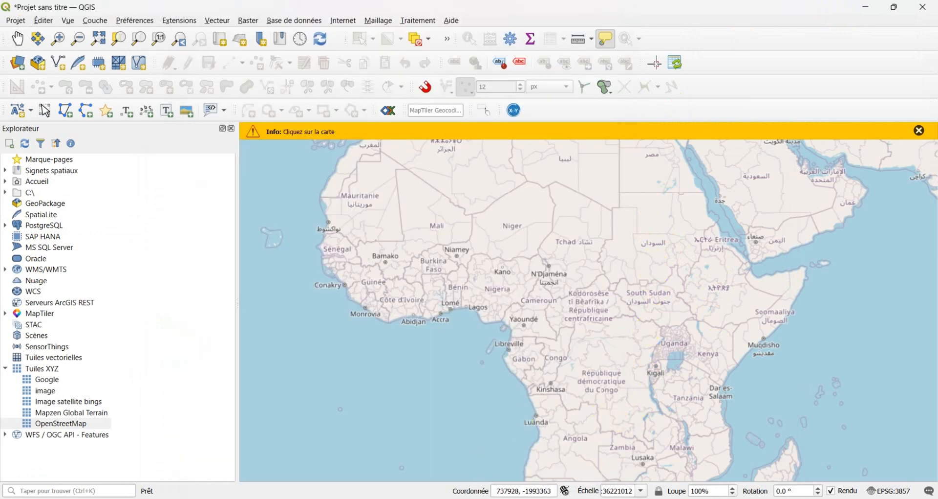
pyautogui.click(629, 445)
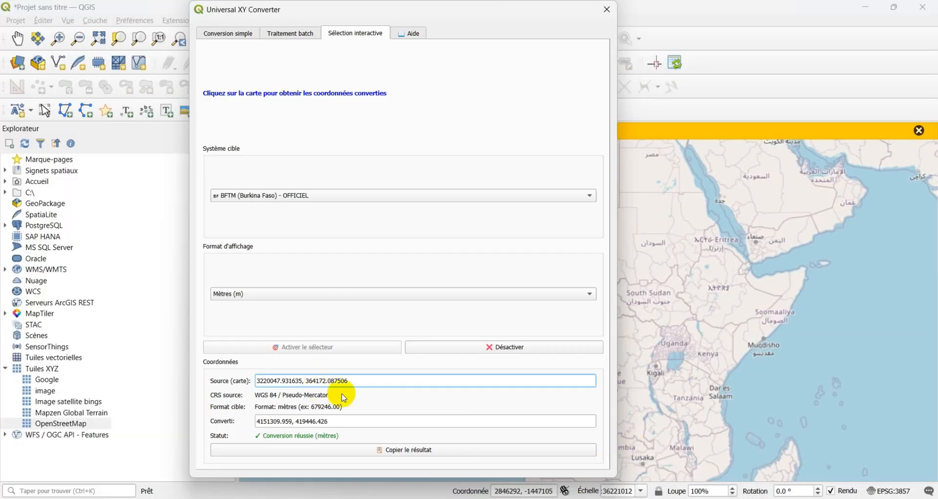
# Highlight the picked point's source and converted coordinates, and set the interactive selection's target system to WGS 84 (degrés).
pyautogui.moveTo(368, 384); pyautogui.dragTo(196, 380)
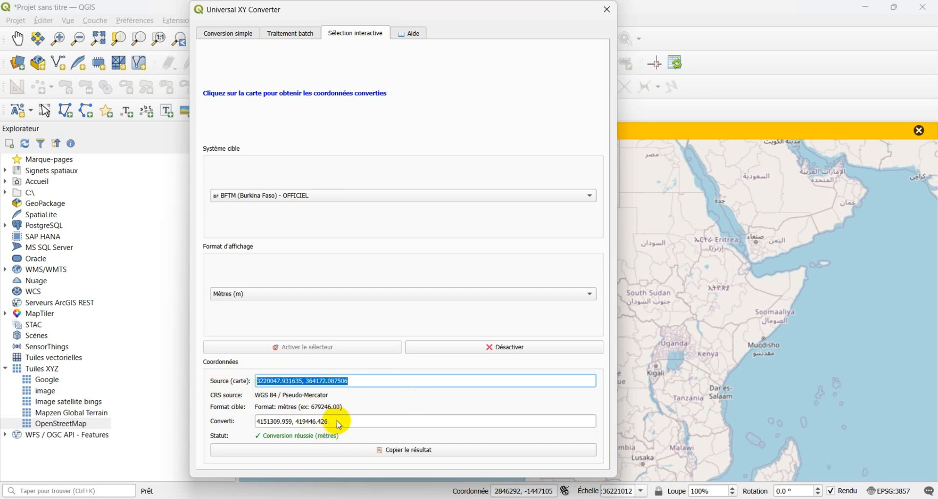
pyautogui.moveTo(340, 423); pyautogui.dragTo(241, 423)
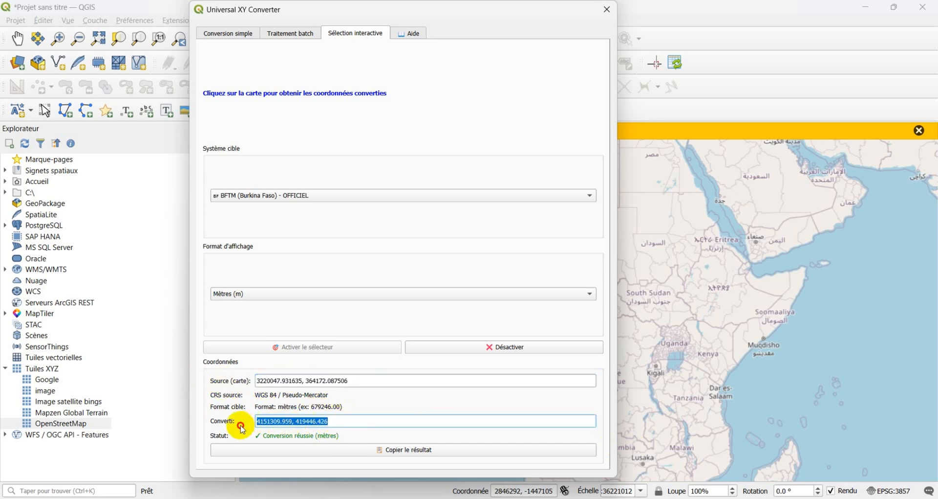
pyautogui.click(294, 198)
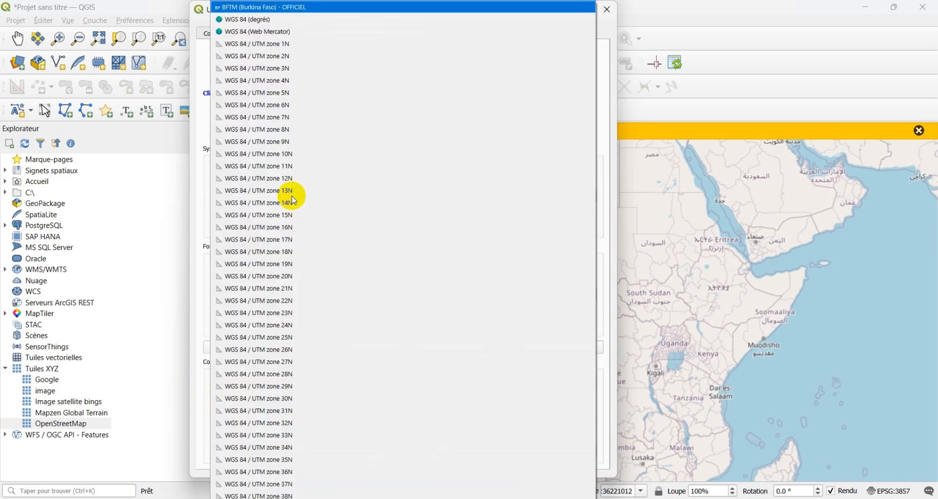
pyautogui.click(251, 20)
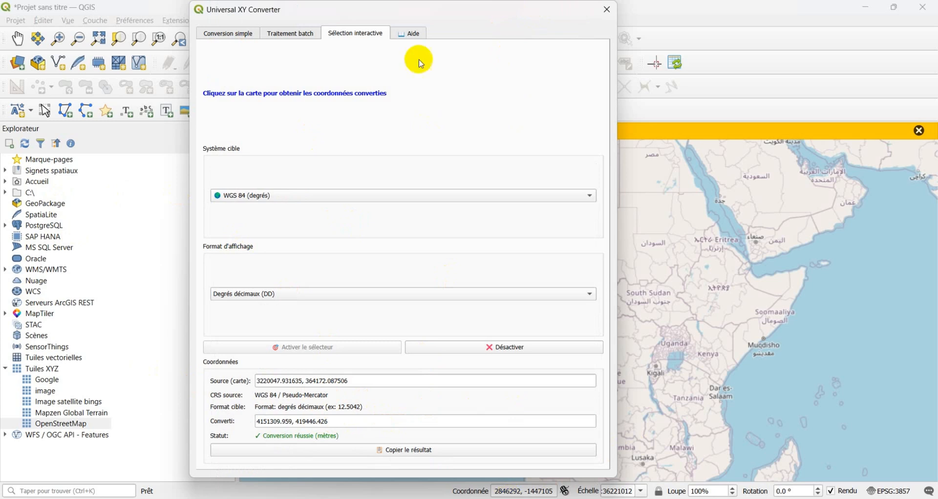
# Open the plugin's help page and review its supported formats, batch CSV layout, BFTM projection definition and support contacts.
pyautogui.click(409, 33)
pyautogui.click(230, 69)
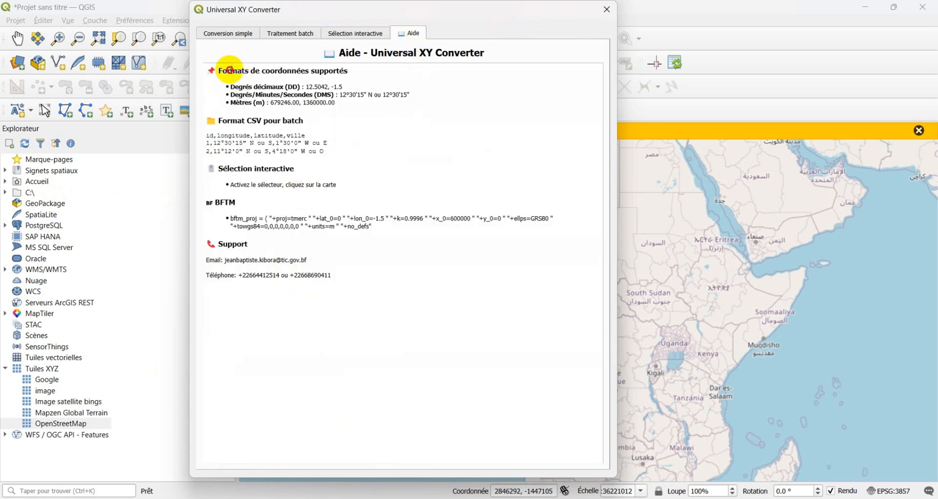
pyautogui.moveTo(219, 69); pyautogui.dragTo(338, 280)
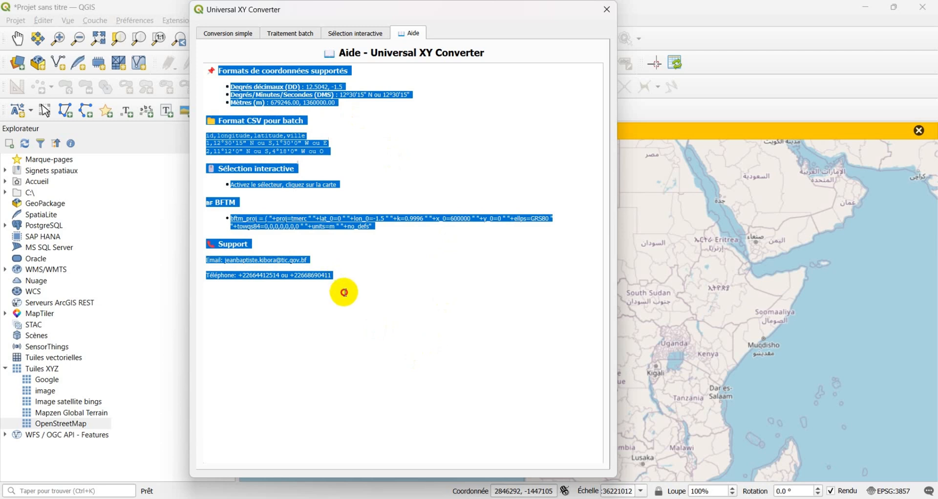
pyautogui.click(394, 232)
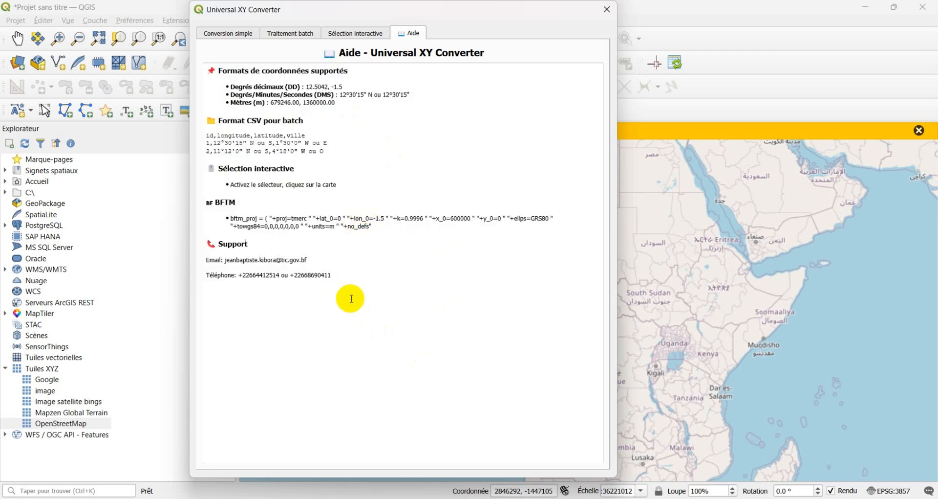